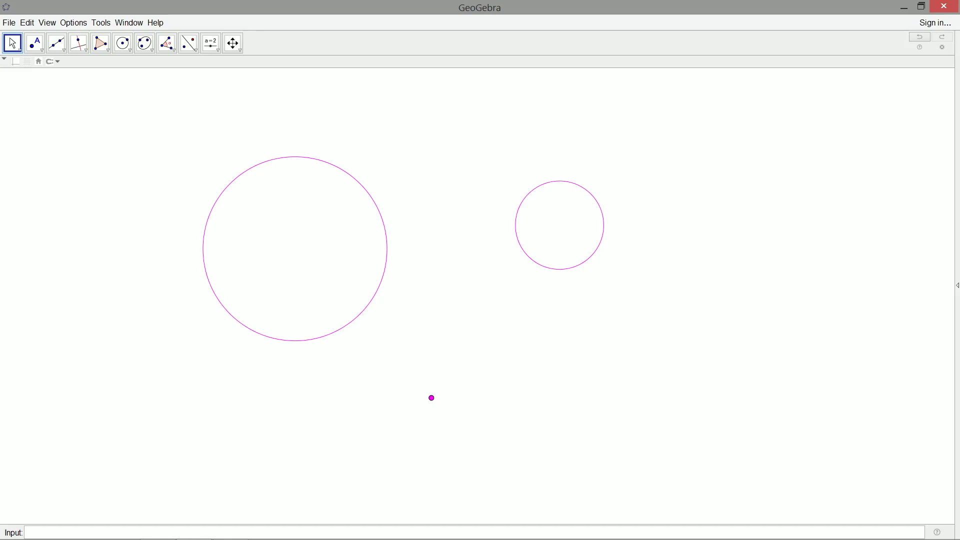
# Step: Pan the view slightly right and up to frame the two magenta circles and point
pyautogui.moveTo(465, 307); pyautogui.dragTo(482, 302)
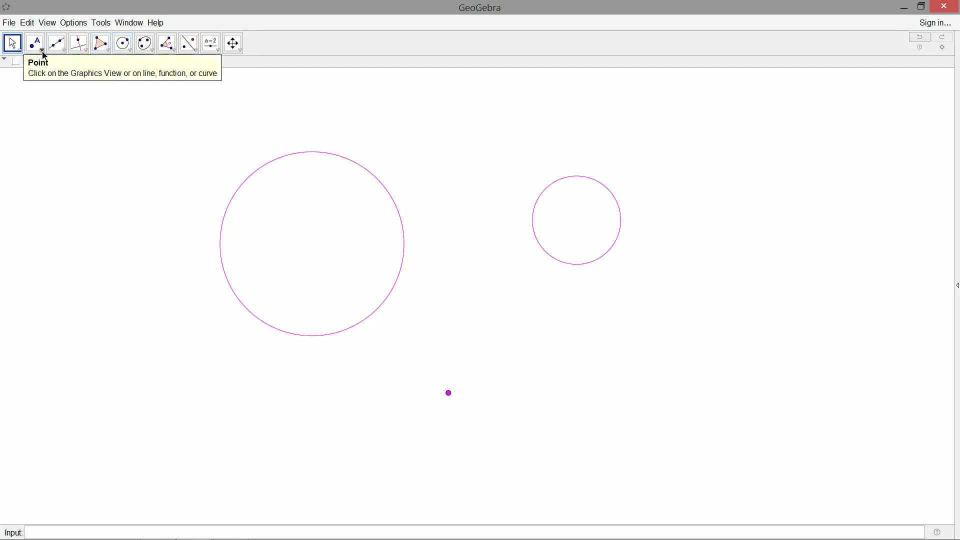
pyautogui.moveTo(28, 50)
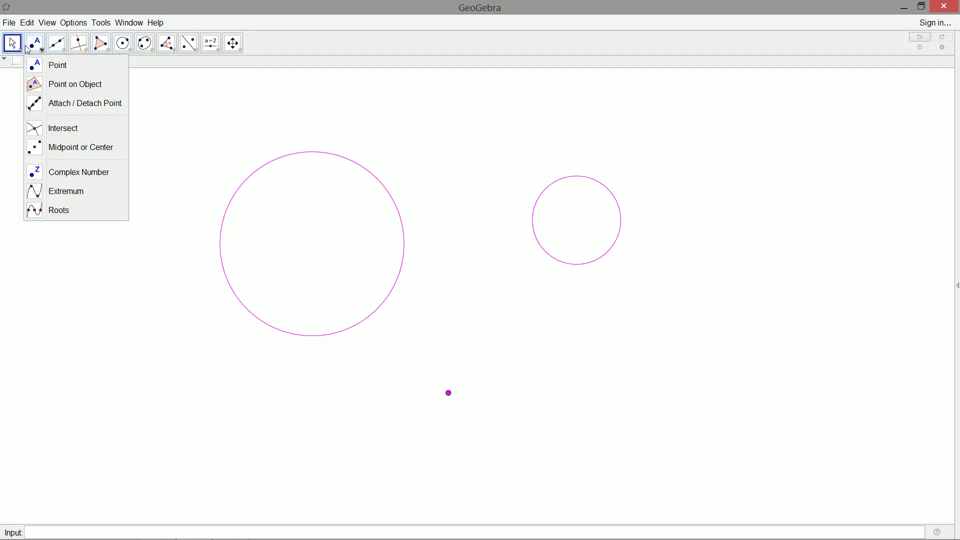
# Step: Mark the centres of the large and small circles and join them with a line
pyautogui.click(50, 147)
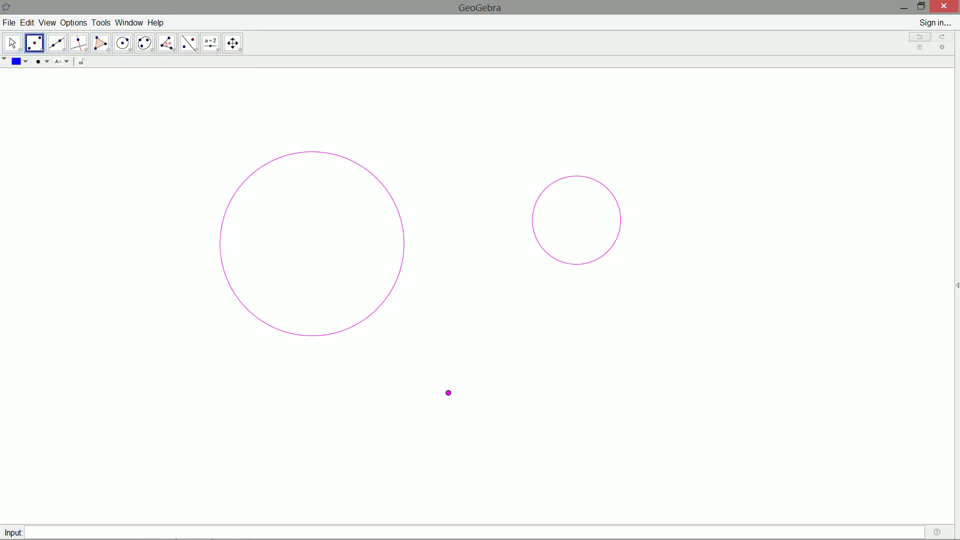
pyautogui.click(244, 183)
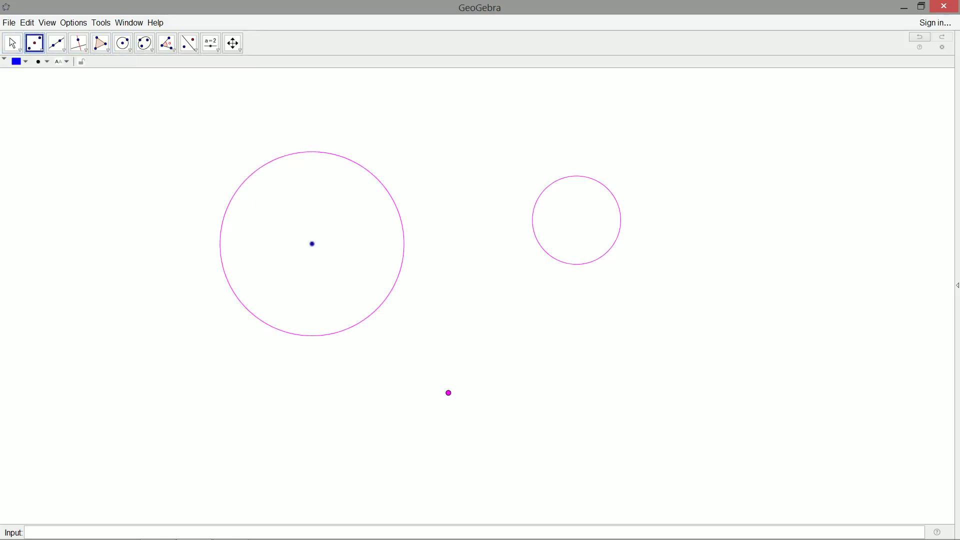
pyautogui.click(596, 185)
pyautogui.click(12, 44)
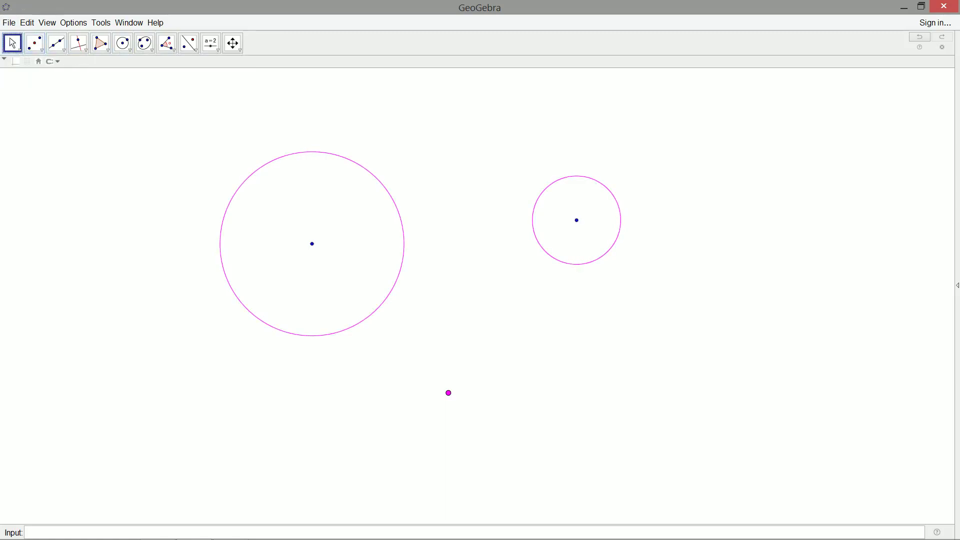
pyautogui.click(56, 43)
pyautogui.click(312, 244)
pyautogui.click(577, 220)
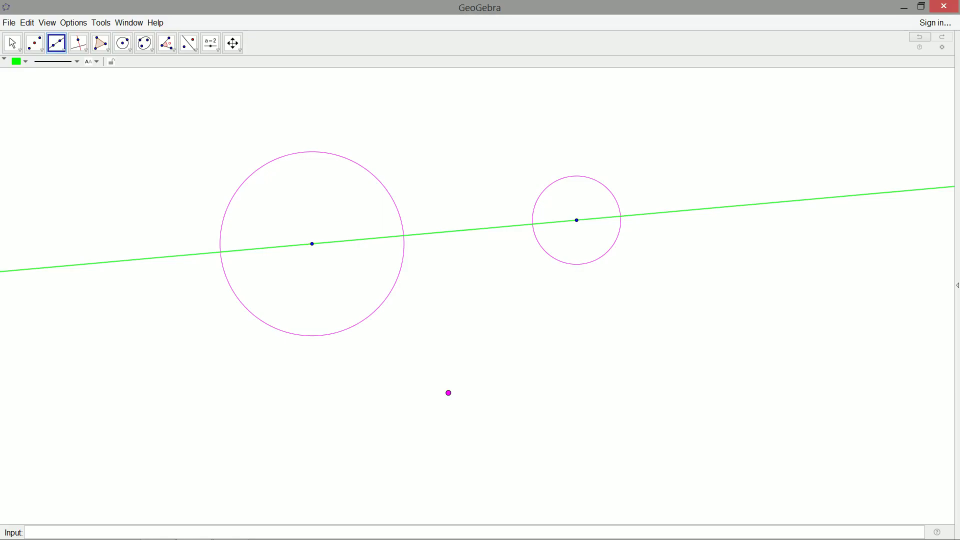
# Step: Draw perpendiculars to the centre line through each circle's centre
pyautogui.click(80, 44)
pyautogui.click(95, 64)
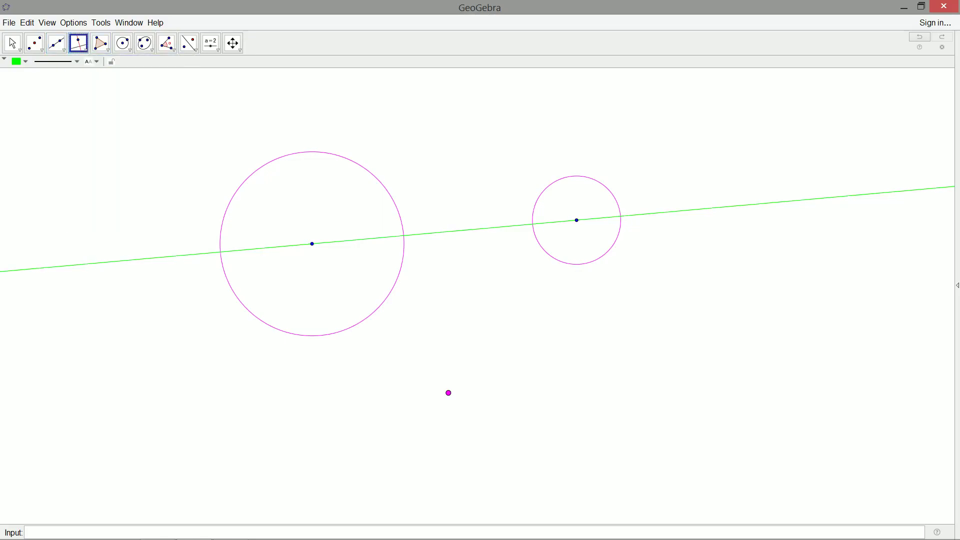
pyautogui.click(332, 243)
pyautogui.click(312, 244)
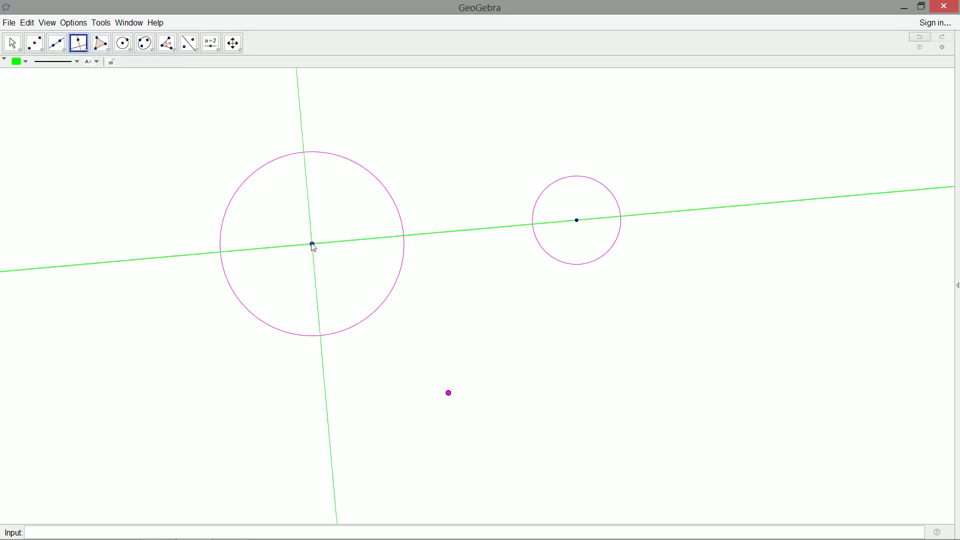
pyautogui.click(603, 219)
pyautogui.click(577, 220)
# Step: Mark the large circle's top and bottom points and the small circle's crossings with its perpendicular
pyautogui.click(40, 48)
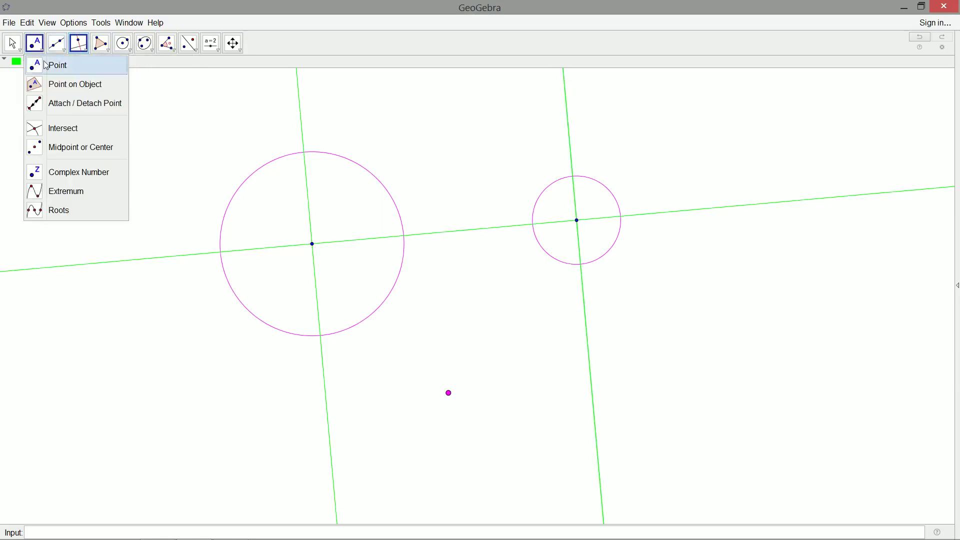
pyautogui.click(56, 65)
pyautogui.click(305, 152)
pyautogui.click(320, 336)
pyautogui.click(40, 48)
pyautogui.click(52, 131)
pyautogui.click(555, 186)
pyautogui.click(571, 165)
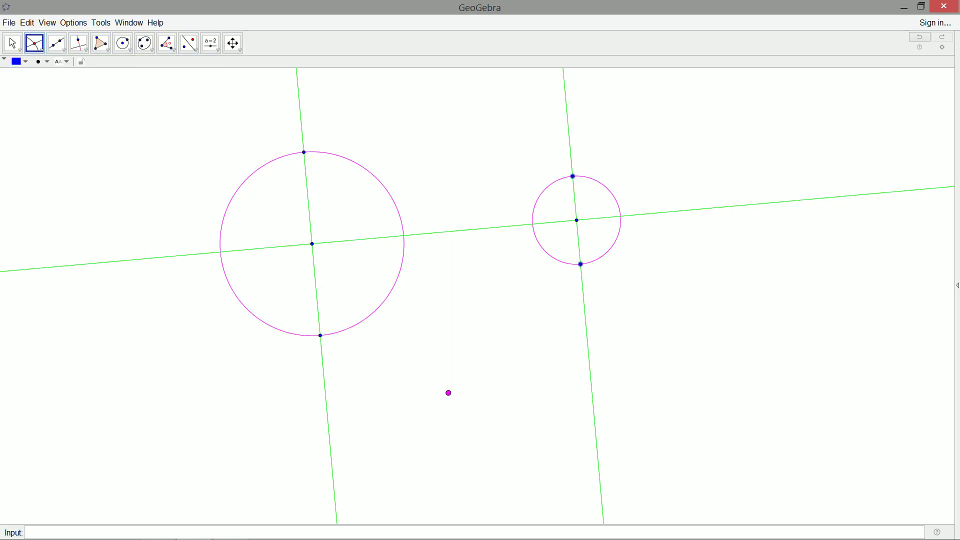
pyautogui.click(13, 43)
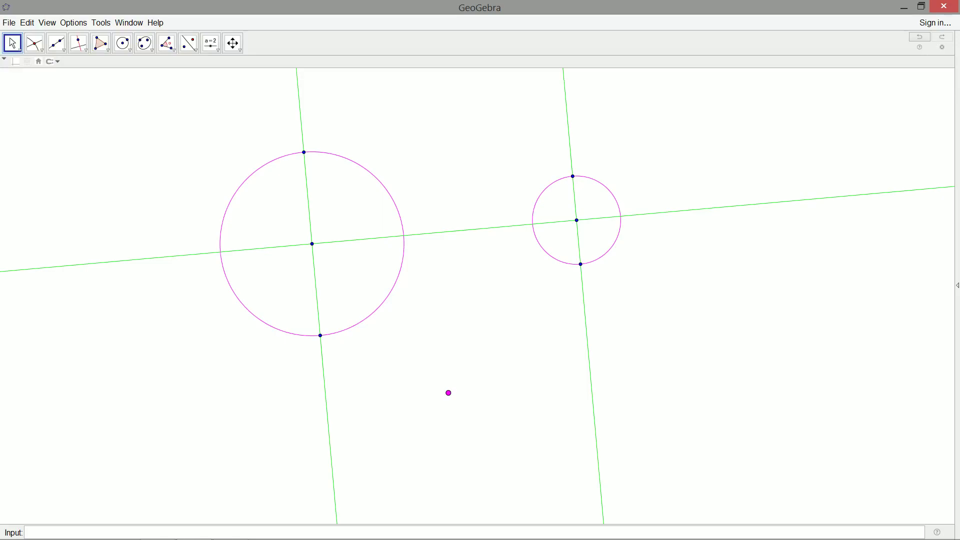
# Step: Draw lines from big-top to small-bottom and from small-top to big-bottom
pyautogui.click(54, 45)
pyautogui.click(304, 152)
pyautogui.click(580, 264)
pyautogui.click(573, 176)
pyautogui.click(321, 336)
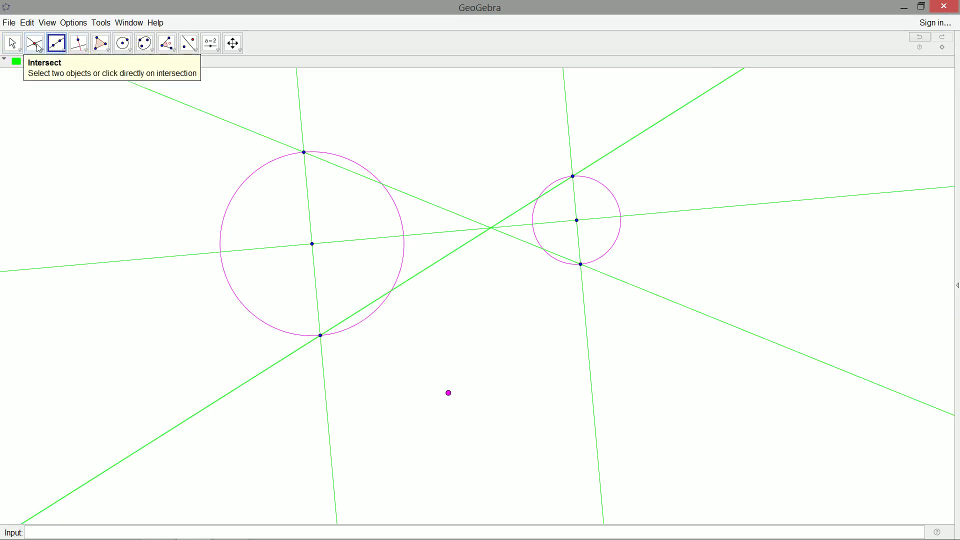
# Step: Mark where the two cross lines meet, then select both circles' top points
pyautogui.click(38, 47)
pyautogui.click(471, 225)
pyautogui.click(471, 242)
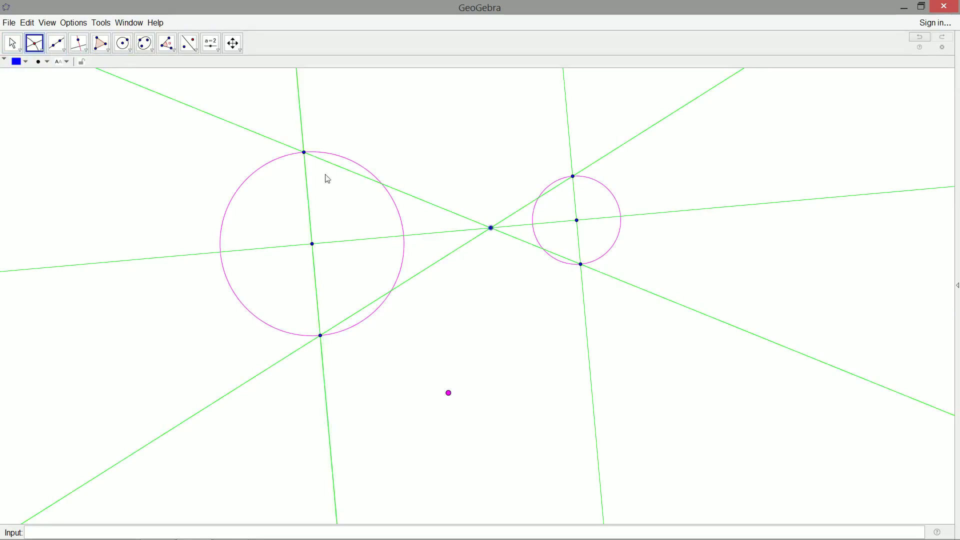
pyautogui.click(57, 43)
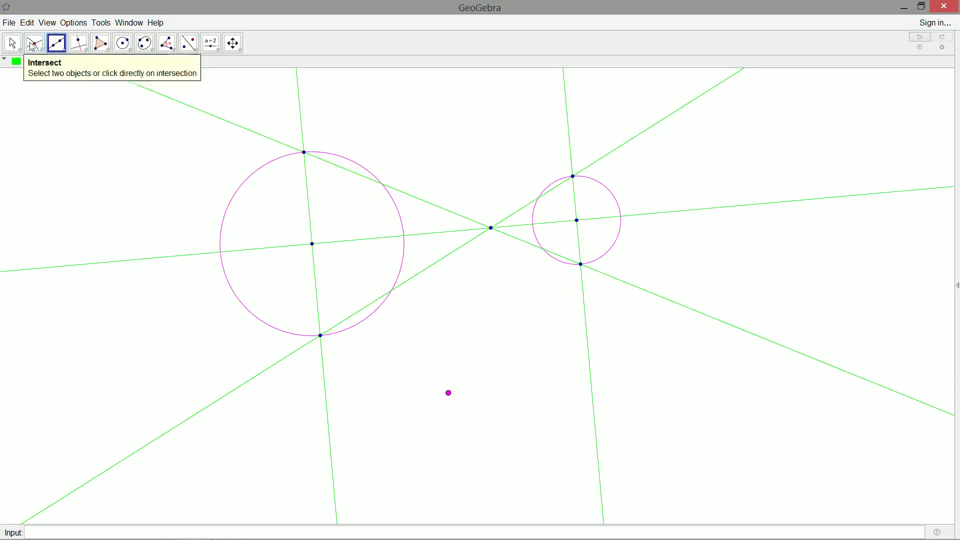
pyautogui.click(12, 43)
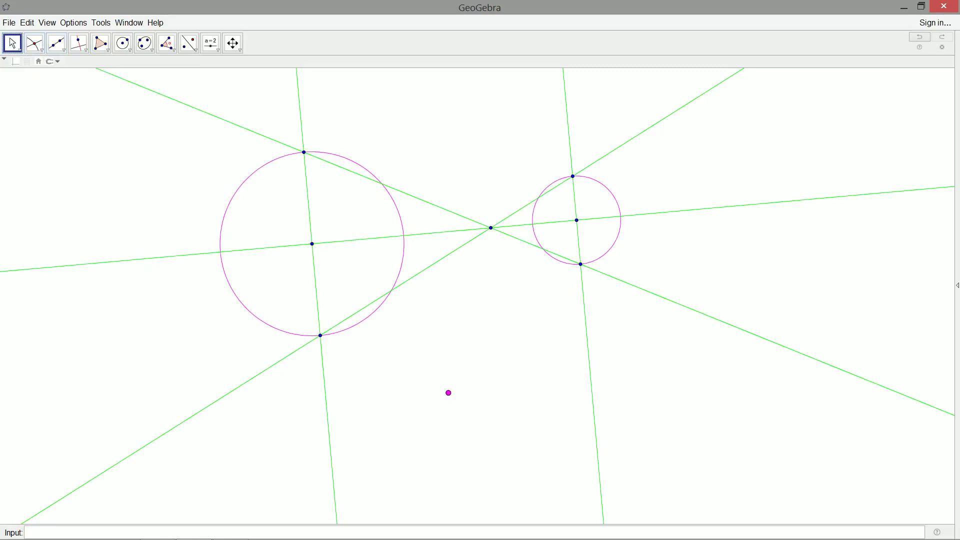
pyautogui.click(304, 152)
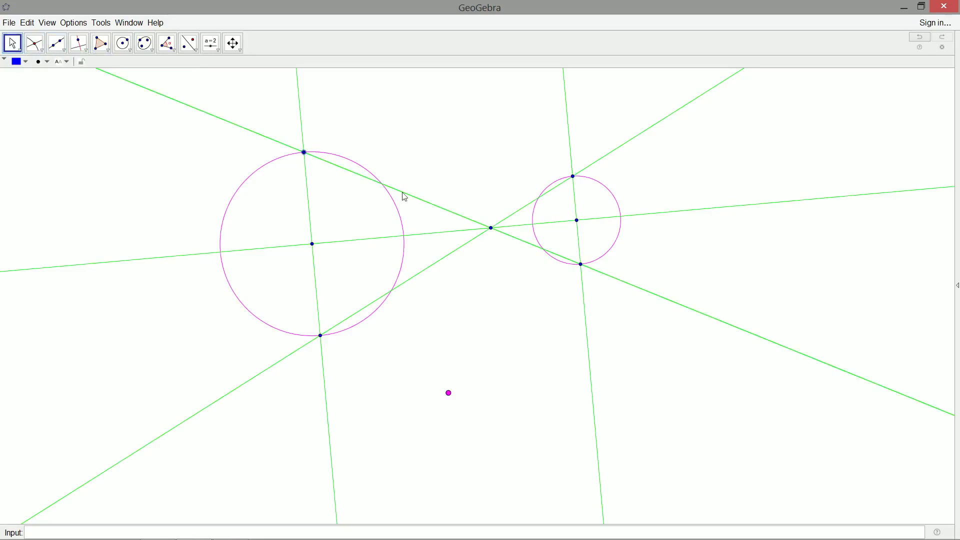
pyautogui.click(573, 177)
# Step: Join both top points and both bottom points with lines and mark their right-hand intersection
pyautogui.click(57, 43)
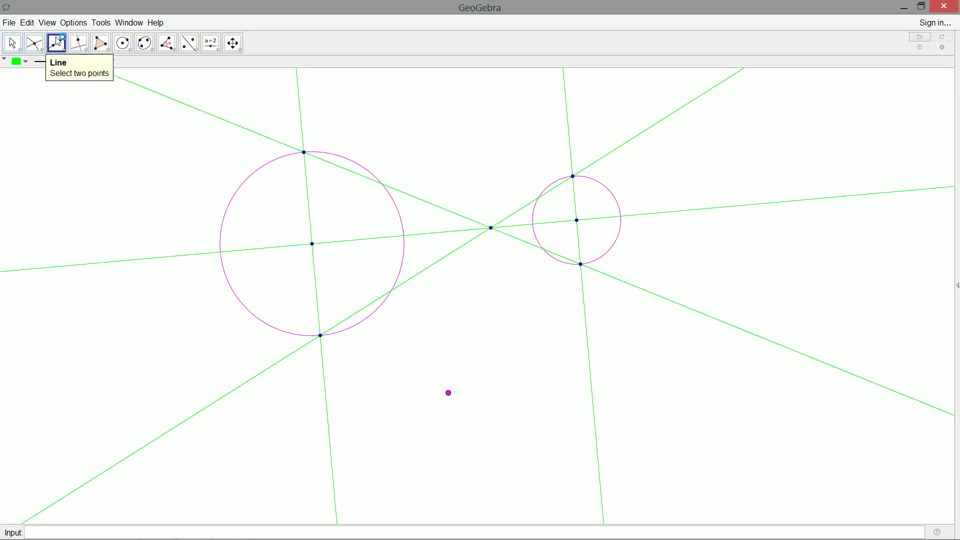
pyautogui.click(304, 152)
pyautogui.click(572, 176)
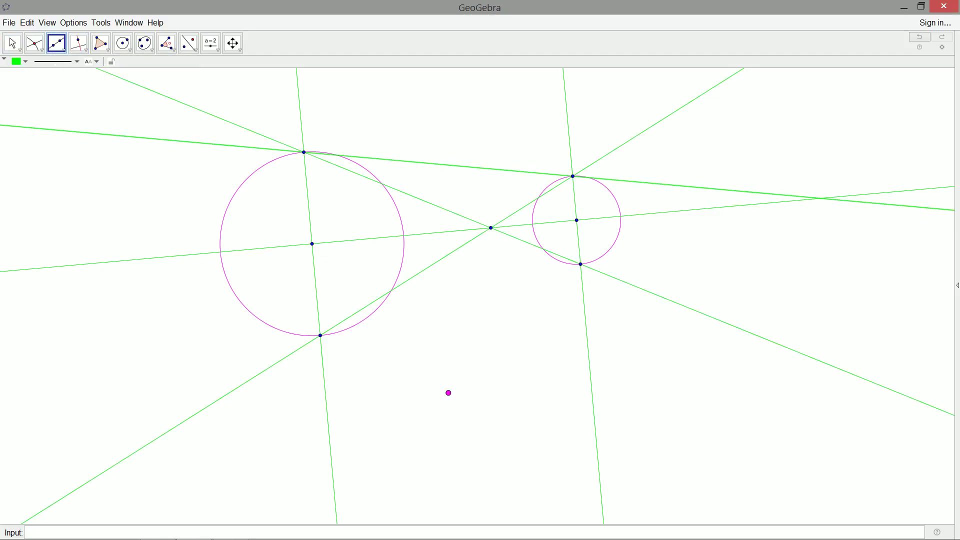
pyautogui.click(320, 335)
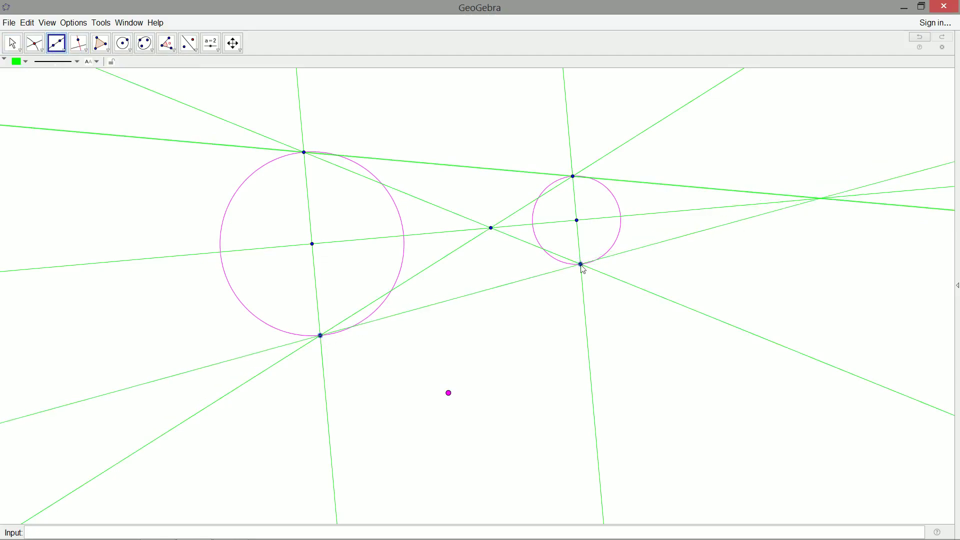
pyautogui.click(580, 265)
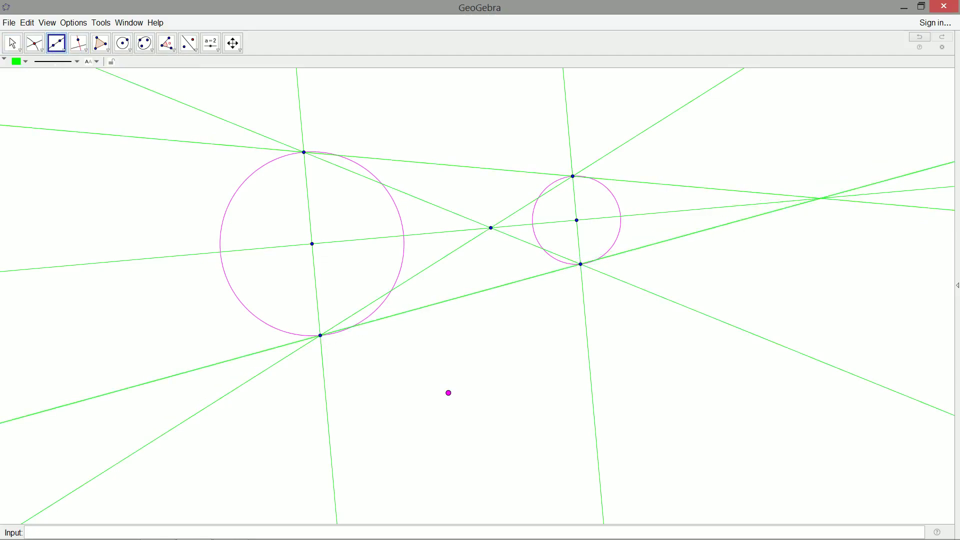
pyautogui.click(44, 44)
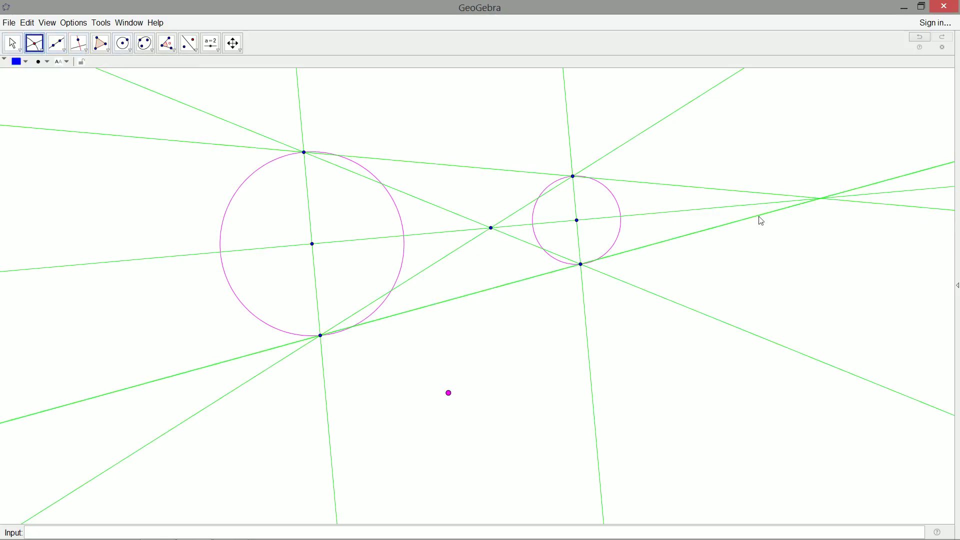
pyautogui.click(820, 199)
pyautogui.press('Escape')
# Step: Pan the construction into view and select the long line through the bottom points
pyautogui.moveTo(500, 400); pyautogui.dragTo(464, 414)
pyautogui.moveTo(421, 139); pyautogui.dragTo(433, 154)
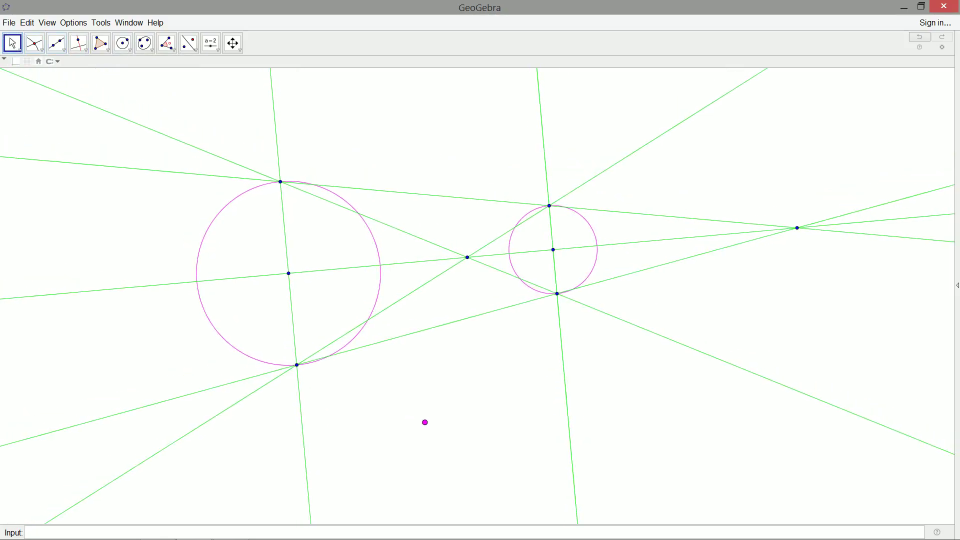
pyautogui.moveTo(481, 150); pyautogui.dragTo(486, 145)
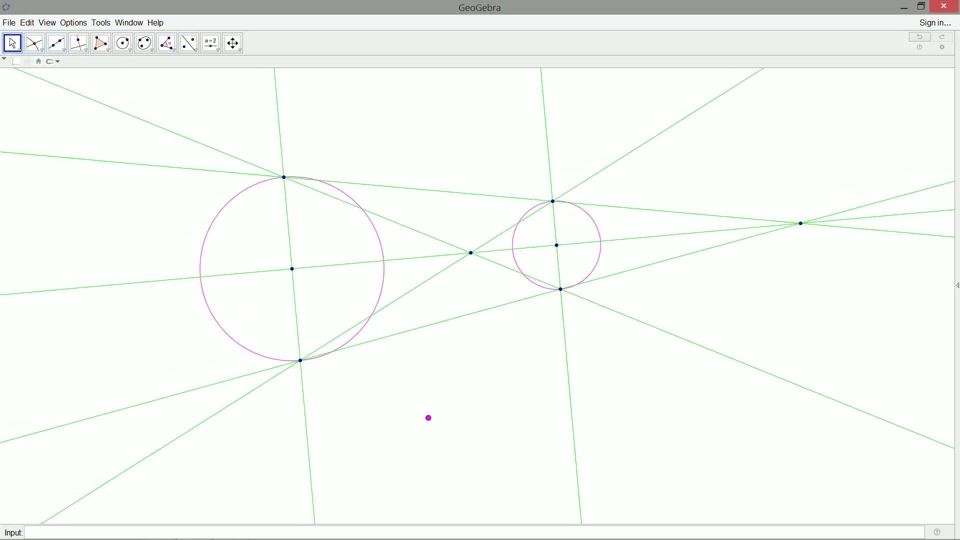
pyautogui.moveTo(486, 145); pyautogui.dragTo(466, 140)
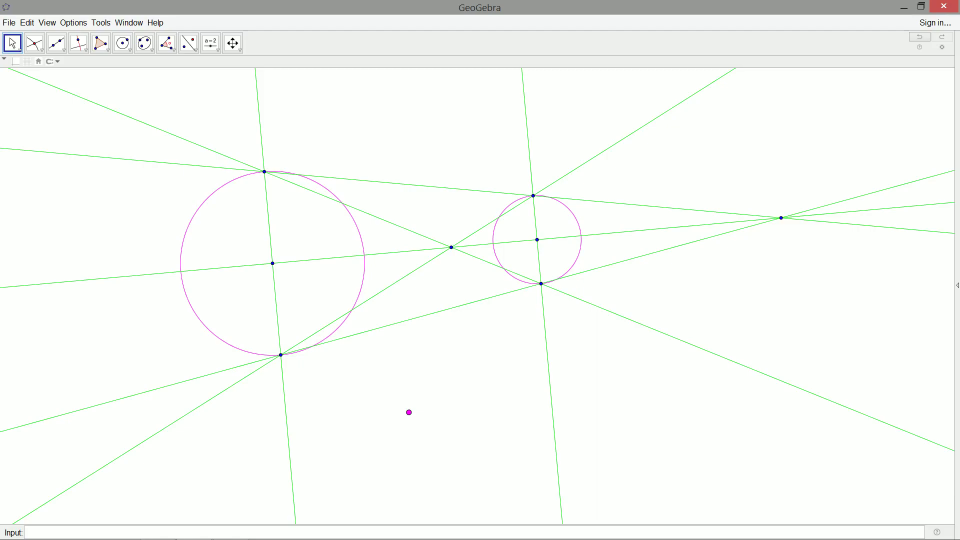
pyautogui.moveTo(466, 139)
pyautogui.mouseDown()
pyautogui.moveTo(488, 107)
pyautogui.moveTo(468, 113)
pyautogui.mouseUp()
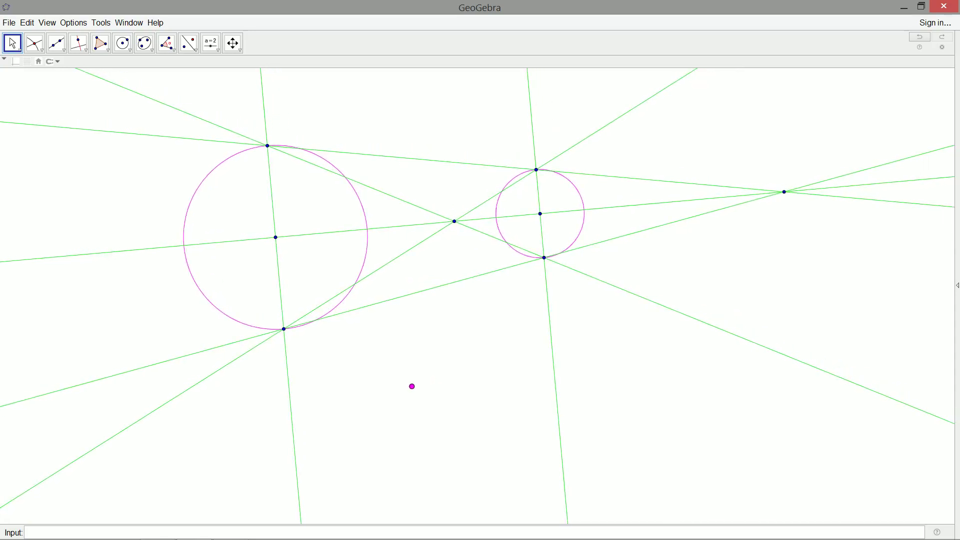
pyautogui.press('Tab')
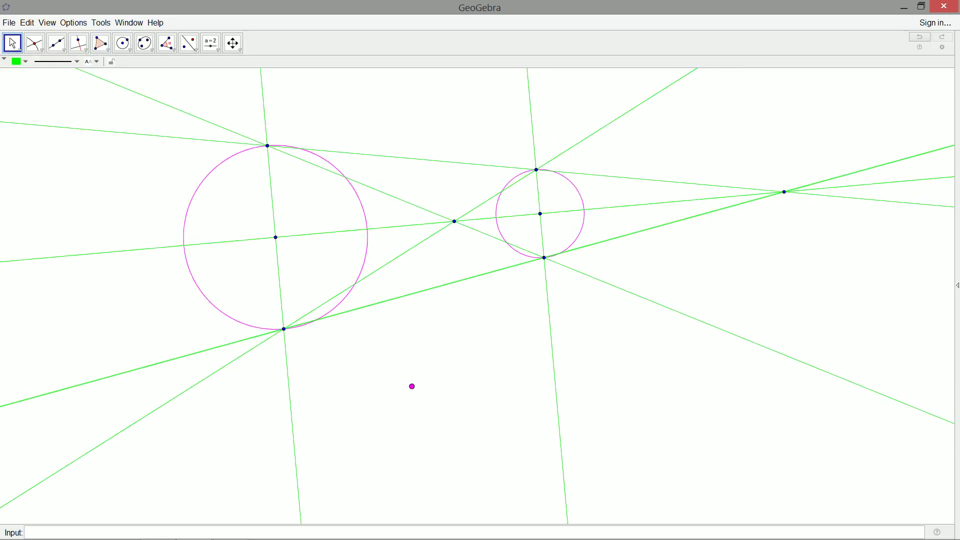
# Step: Delete the large circle's centre, its top point and the two long green lines
pyautogui.click(276, 239)
pyautogui.press('Delete')
pyautogui.press('Delete')
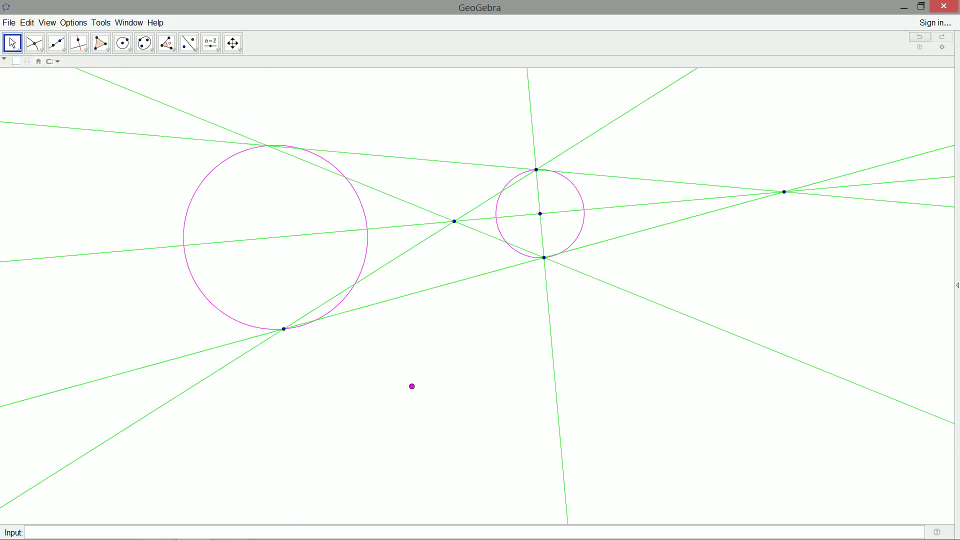
pyautogui.click(332, 151)
pyautogui.press('Delete')
pyautogui.click(380, 192)
pyautogui.press('Delete')
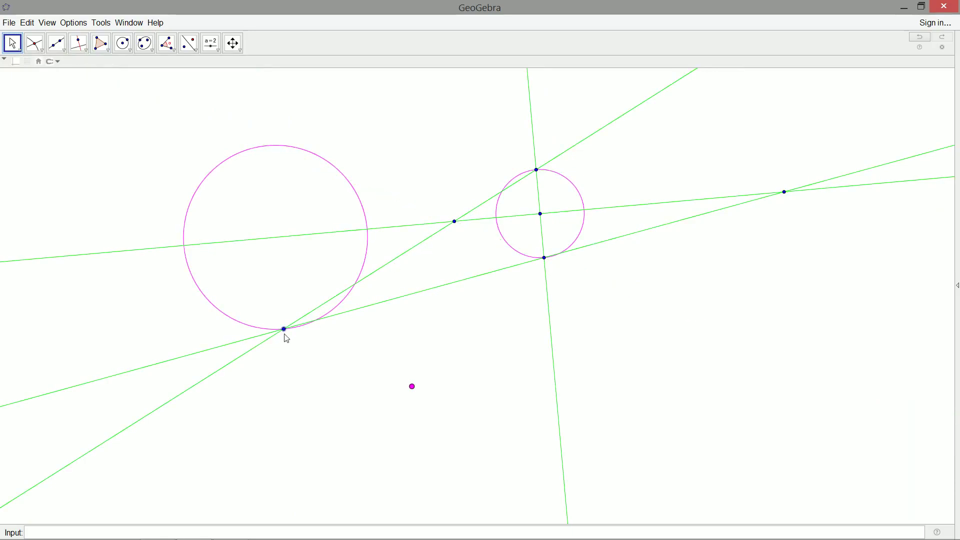
# Step: Delete the steep and lower tangent lines and the small circle's centre point
pyautogui.click(302, 319)
pyautogui.press('Delete')
pyautogui.click(530, 262)
pyautogui.press('Delete')
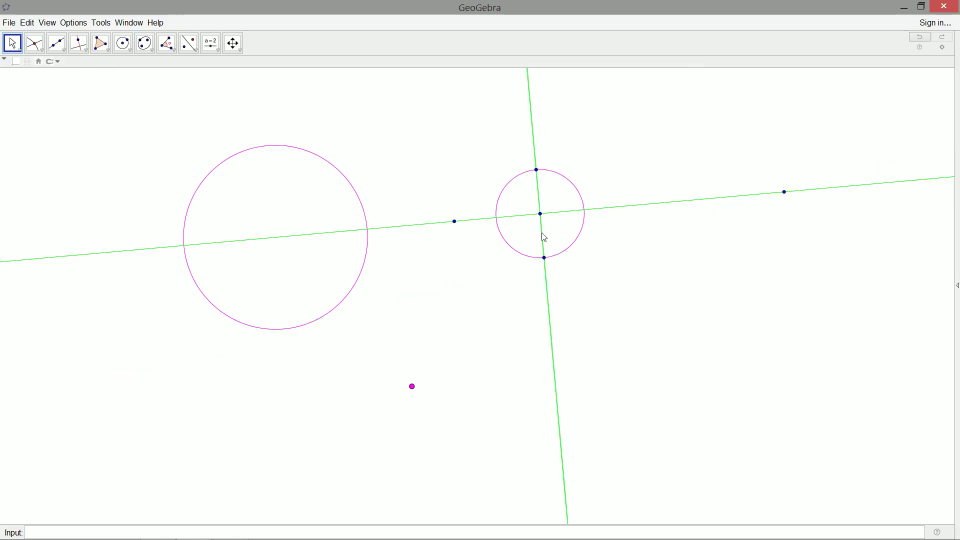
pyautogui.click(543, 238)
pyautogui.press('Delete')
pyautogui.click(540, 214)
pyautogui.press('Delete')
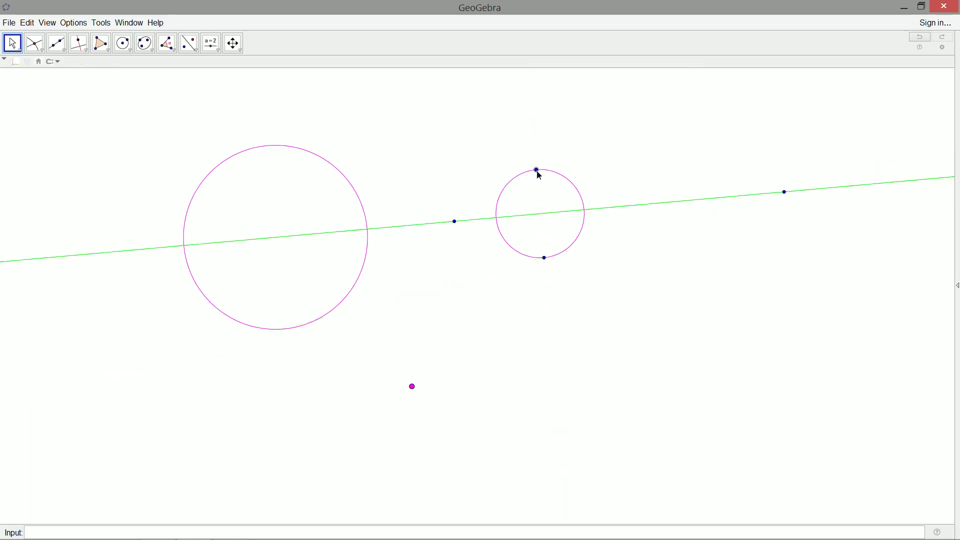
# Step: Delete the small circle's top point, the remaining green line and the small circle's lower point
pyautogui.click(537, 170)
pyautogui.press('Delete')
pyautogui.click(280, 237)
pyautogui.press('Delete')
pyautogui.click(546, 260)
pyautogui.press('Delete')
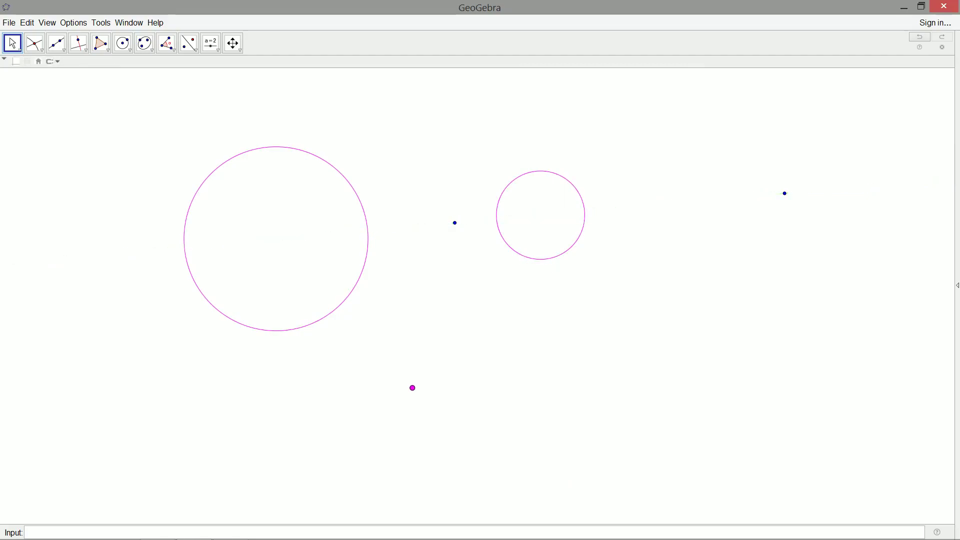
pyautogui.click(83, 50)
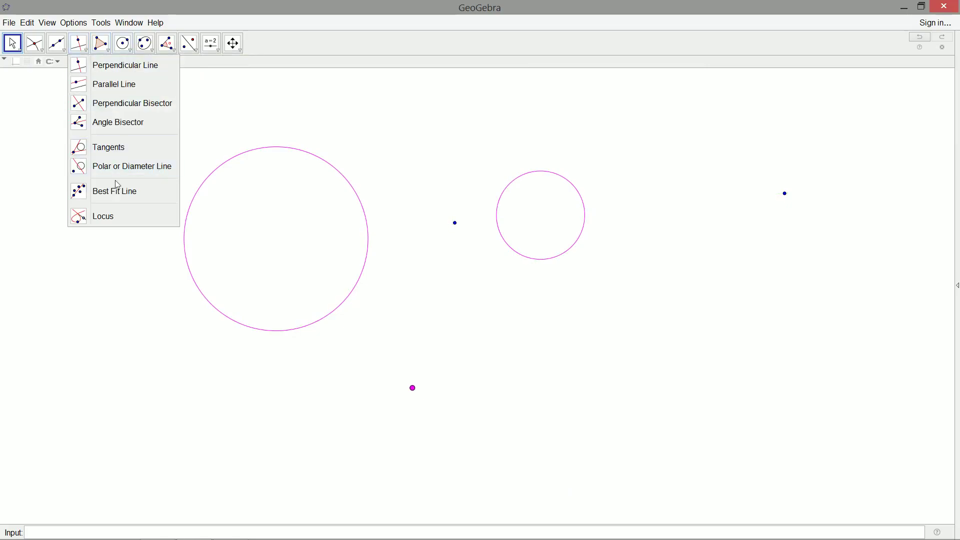
# Step: Draw tangents to the small circle from the middle blue point and the right-hand point
pyautogui.click(107, 148)
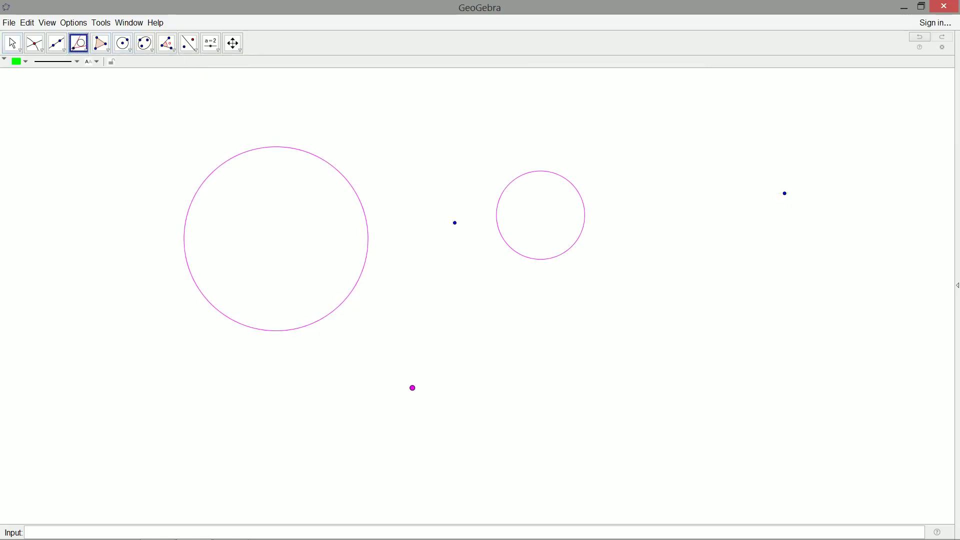
pyautogui.click(455, 223)
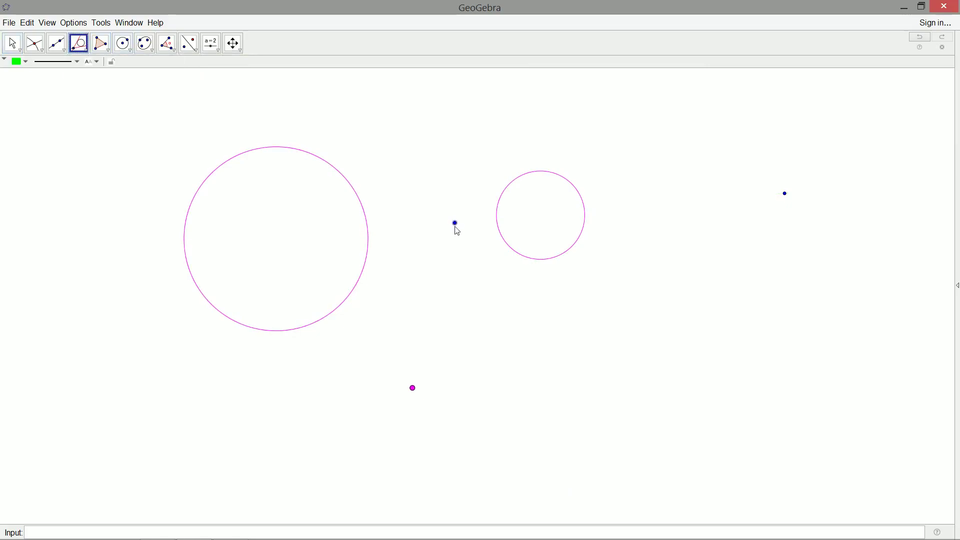
pyautogui.click(498, 214)
pyautogui.click(15, 48)
pyautogui.moveTo(144, 46)
pyautogui.press('Escape')
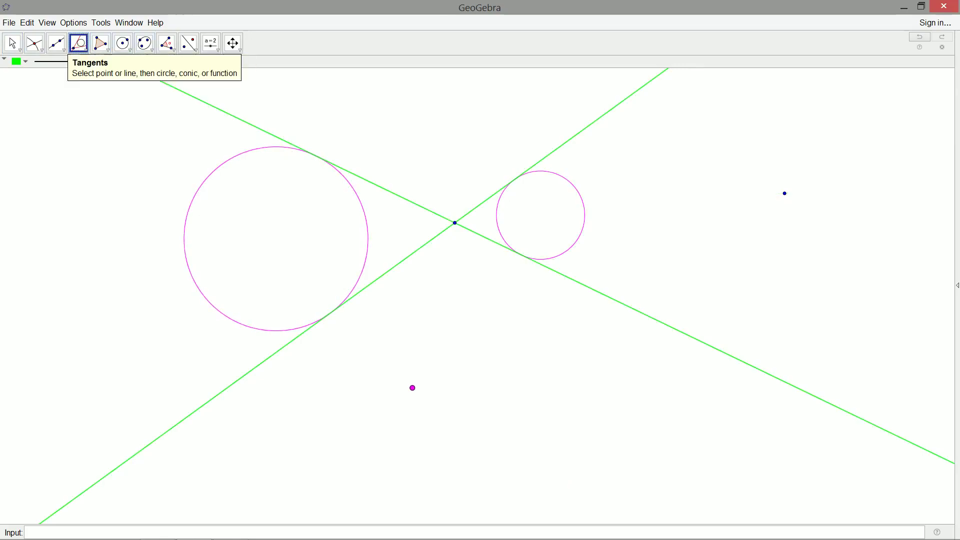
pyautogui.click(785, 194)
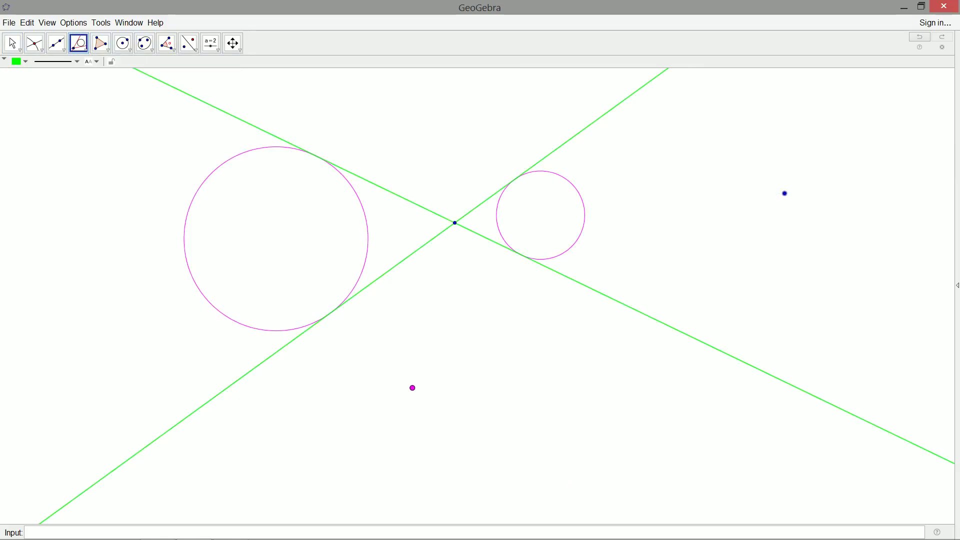
pyautogui.click(585, 211)
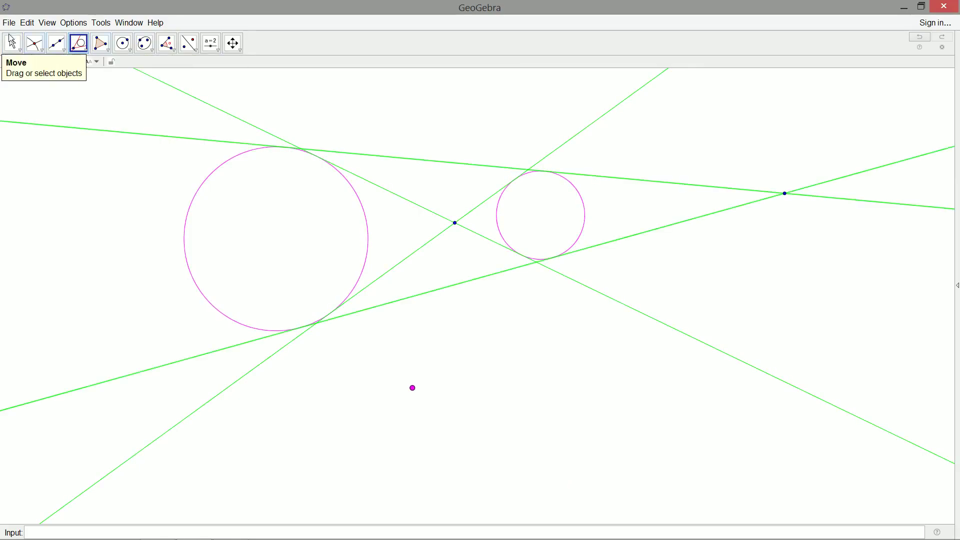
# Step: Place a trial point left of the large circle and draw its tangents to it
pyautogui.click(36, 48)
pyautogui.click(39, 50)
pyautogui.click(53, 67)
pyautogui.click(95, 170)
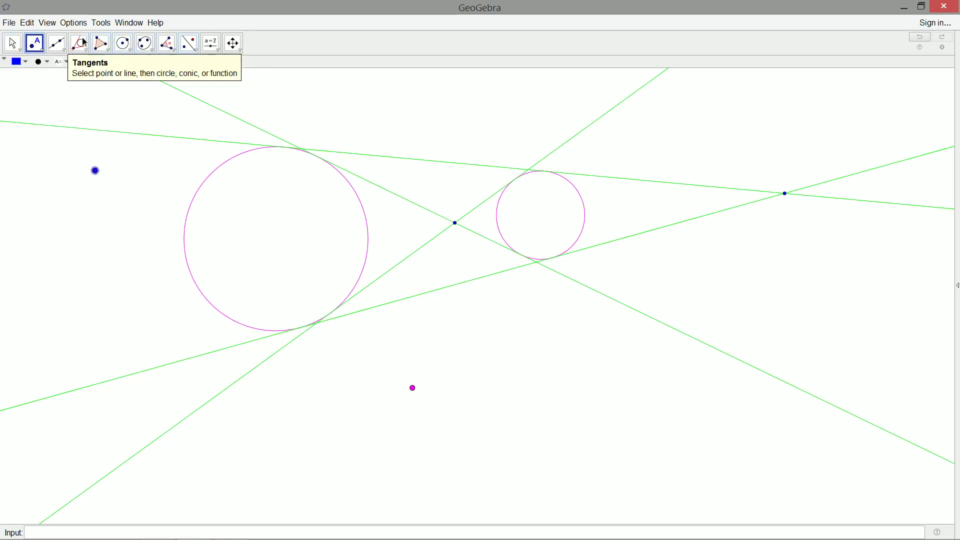
pyautogui.click(79, 44)
pyautogui.click(95, 171)
pyautogui.click(213, 176)
# Step: Delete the trial point and the tangents through the right-hand point
pyautogui.click(18, 48)
pyautogui.click(95, 171)
pyautogui.press('Delete')
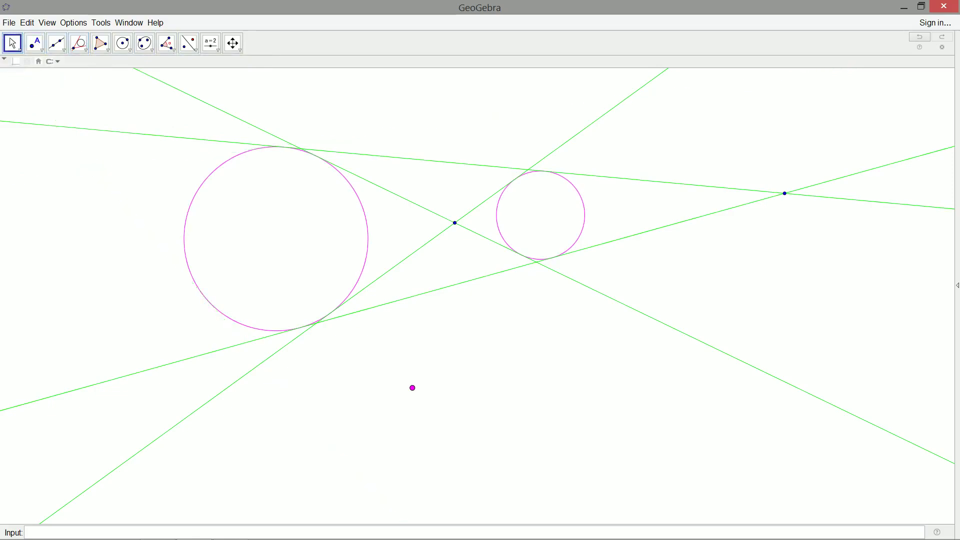
pyautogui.click(763, 200)
pyautogui.press('Delete')
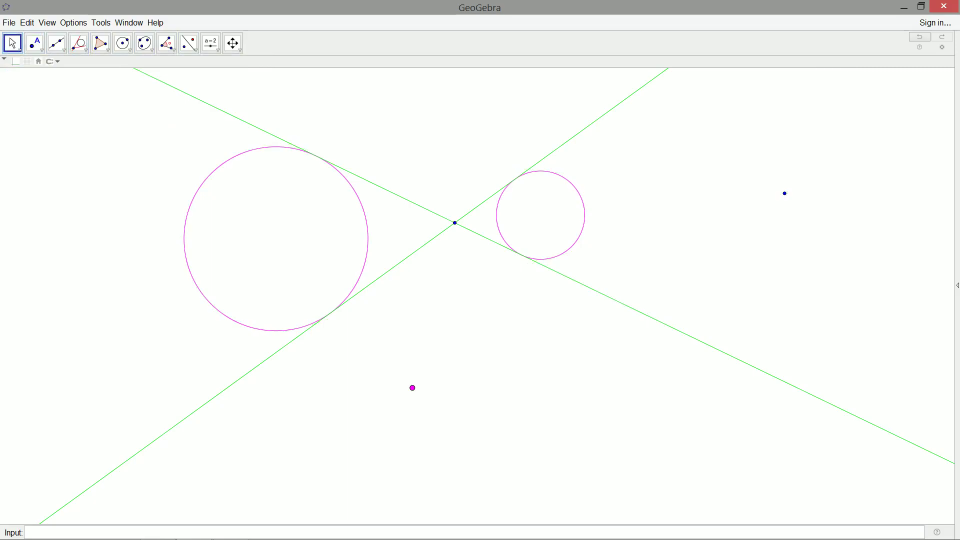
# Step: Mark the rising tangent's touch points on the small and large circles
pyautogui.click(34, 44)
pyautogui.click(515, 180)
pyautogui.click(330, 314)
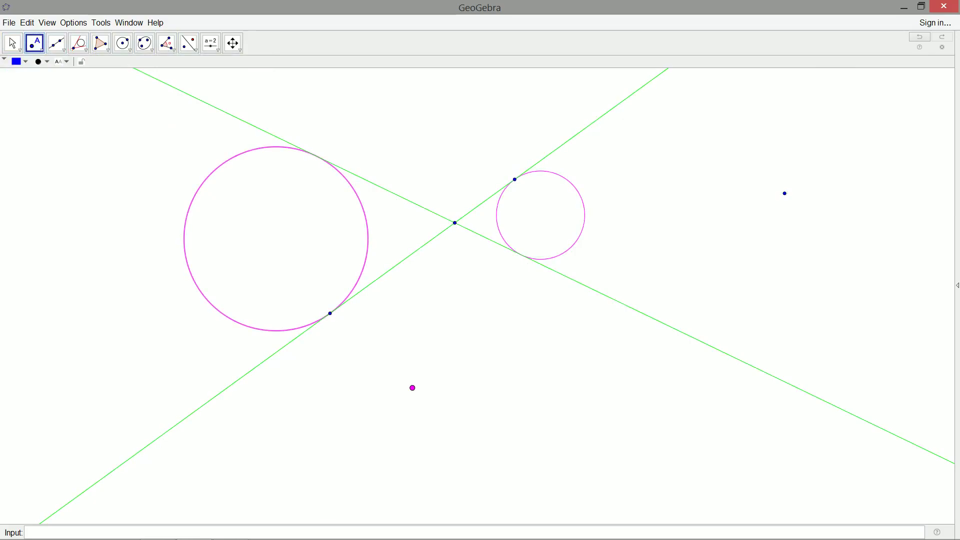
# Step: Draw a circle through the magenta point and both tangent touch points
pyautogui.click(132, 46)
pyautogui.click(145, 125)
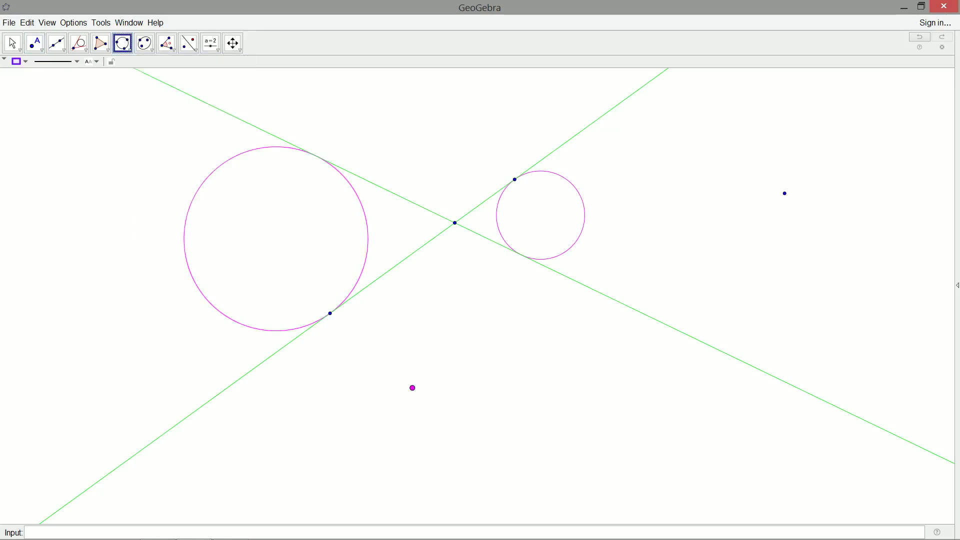
pyautogui.click(412, 388)
pyautogui.click(330, 313)
pyautogui.click(515, 179)
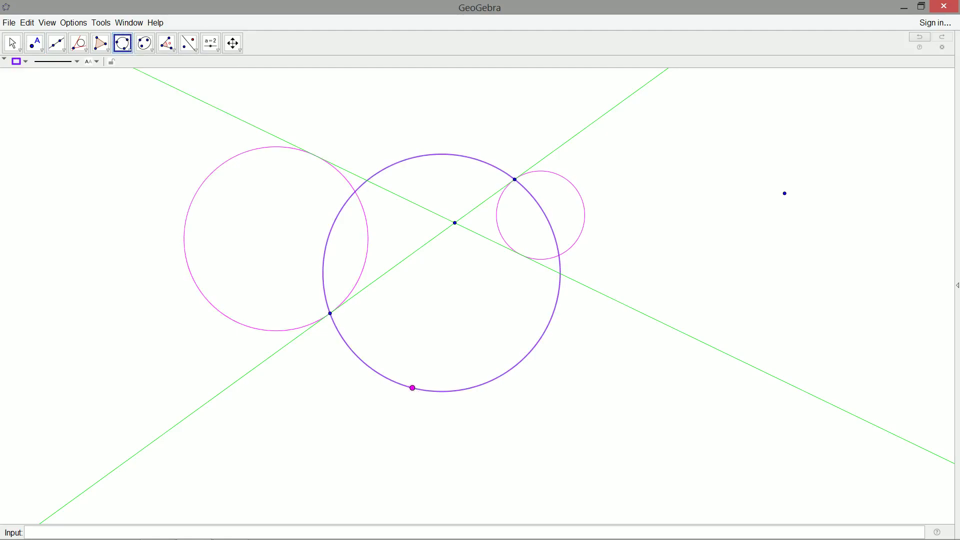
# Step: Draw a line from the magenta point through the middle crossing point and mark its second purple-circle intersection
pyautogui.click(56, 43)
pyautogui.click(412, 388)
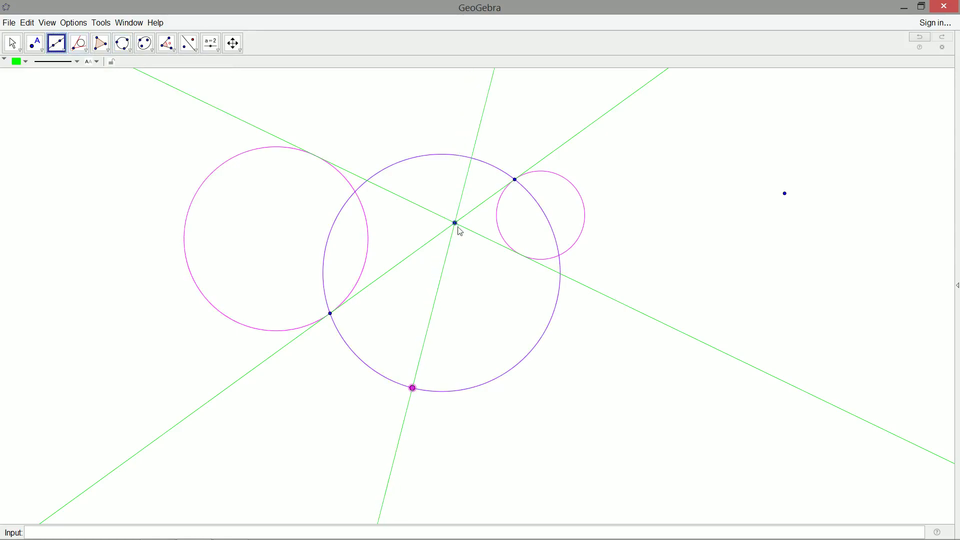
pyautogui.click(454, 223)
pyautogui.click(35, 43)
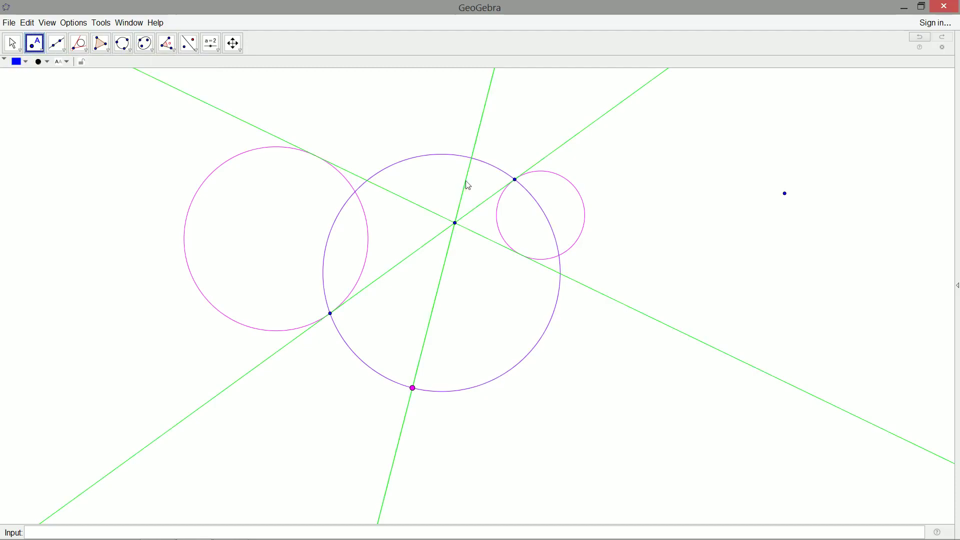
pyautogui.click(471, 158)
# Step: Mark the large circle's upper purple-circle crossing and draw a line through both crossings
pyautogui.click(356, 192)
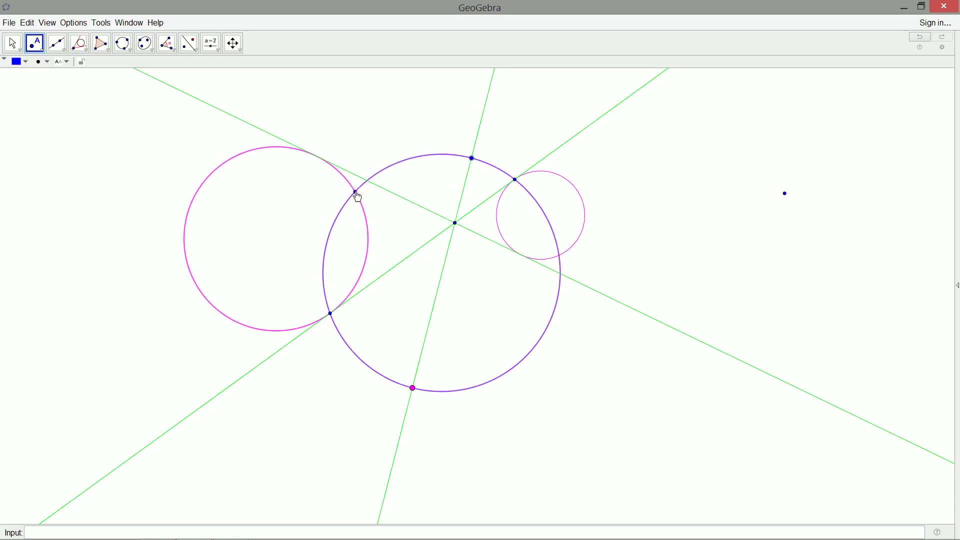
pyautogui.click(57, 43)
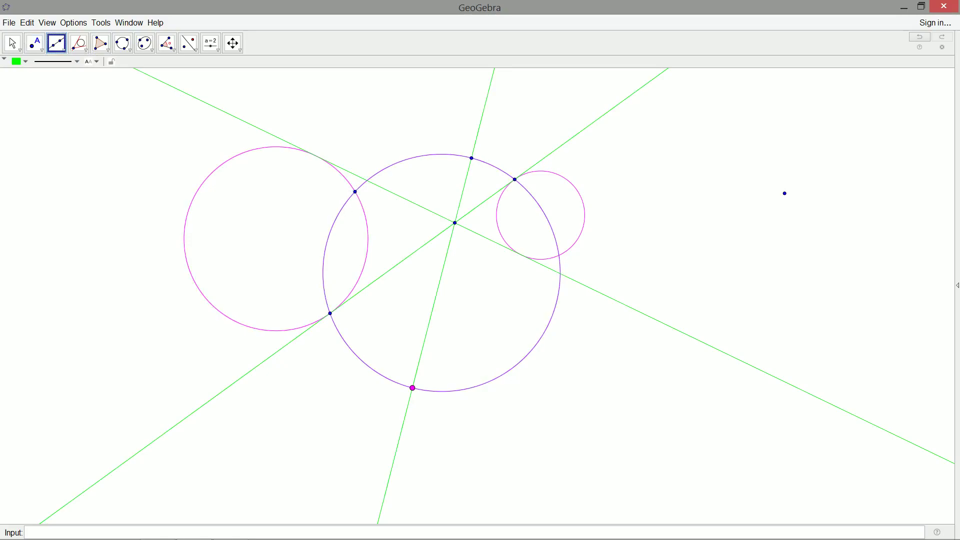
pyautogui.click(329, 314)
pyautogui.click(355, 192)
# Step: Zoom out and mark where this line meets the line through the magenta point
pyautogui.scroll(-6, 522, 181)
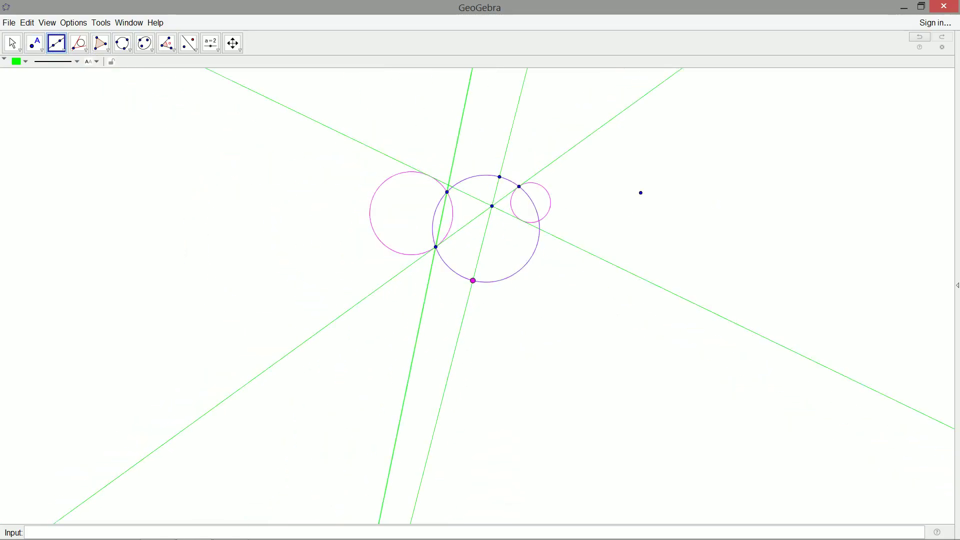
pyautogui.scroll(-10, 409, 186)
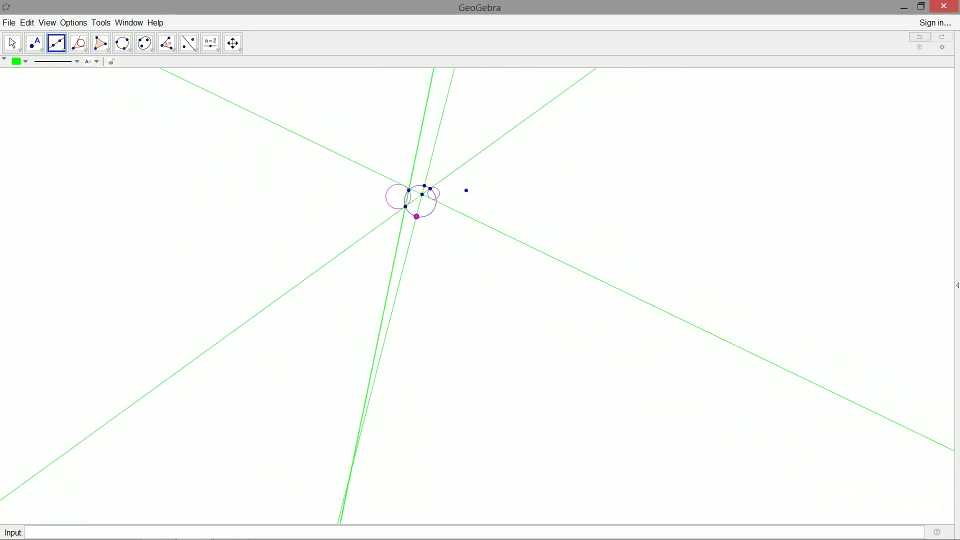
pyautogui.scroll(-1, 494, 188)
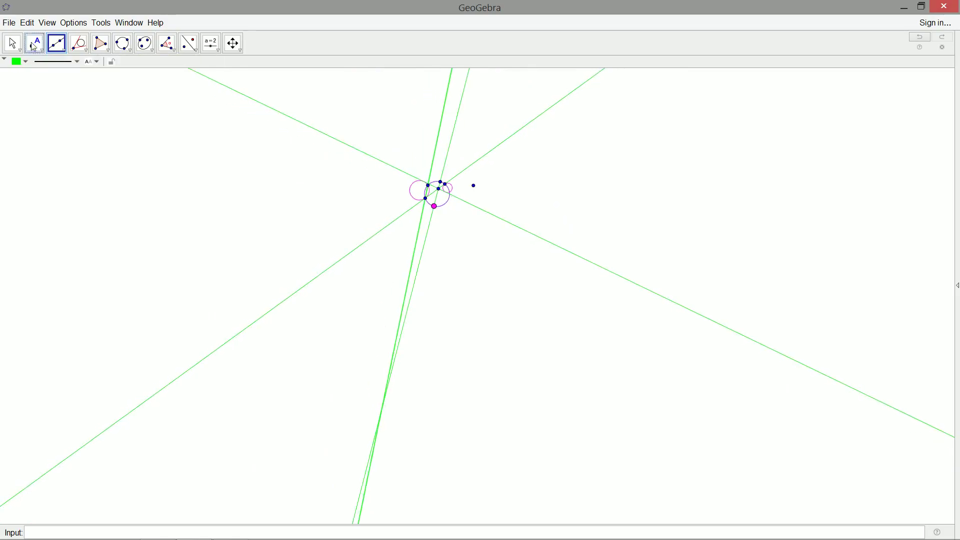
pyautogui.click(35, 43)
pyautogui.click(382, 409)
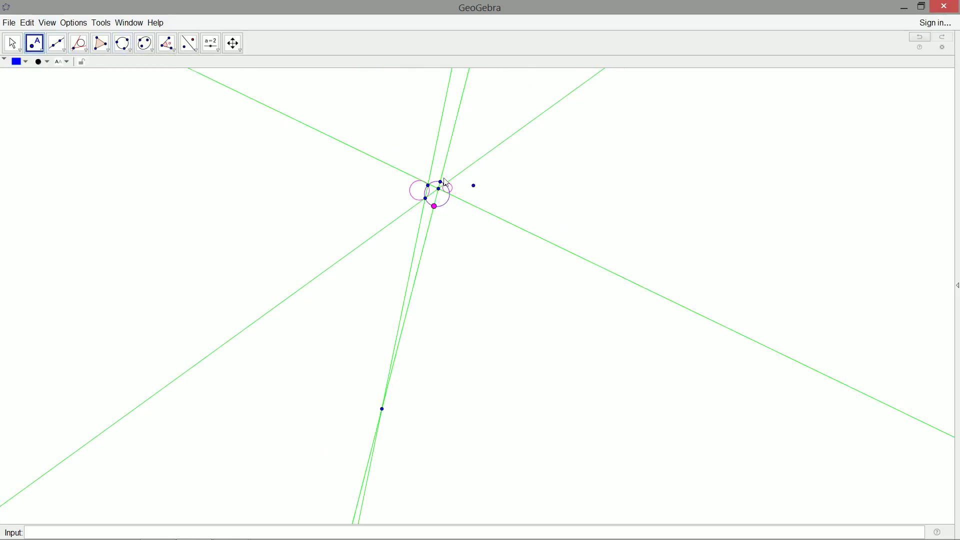
# Step: Zoom back in and mark a point on the large circle and the purple–left circle intersection
pyautogui.click(78, 43)
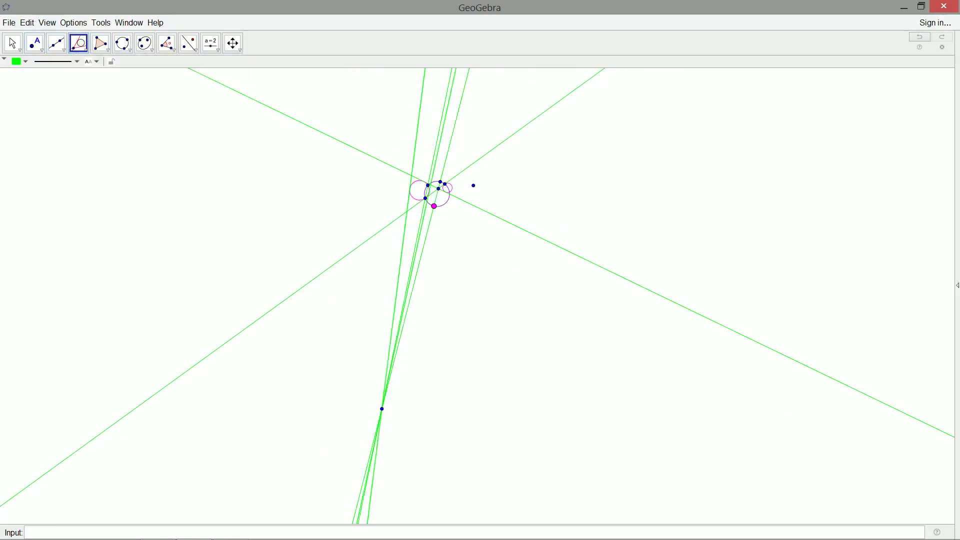
pyautogui.scroll(8, 437, 202)
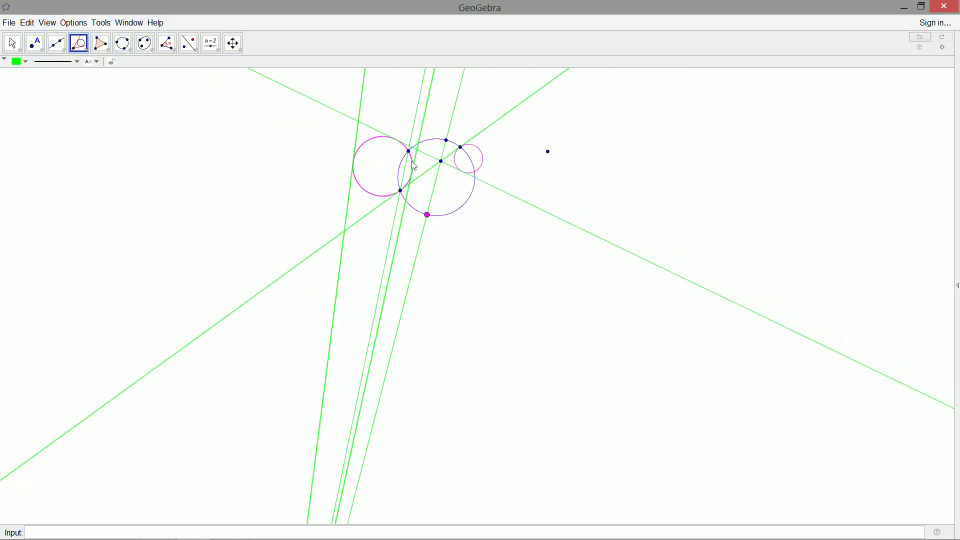
pyautogui.scroll(8, 415, 166)
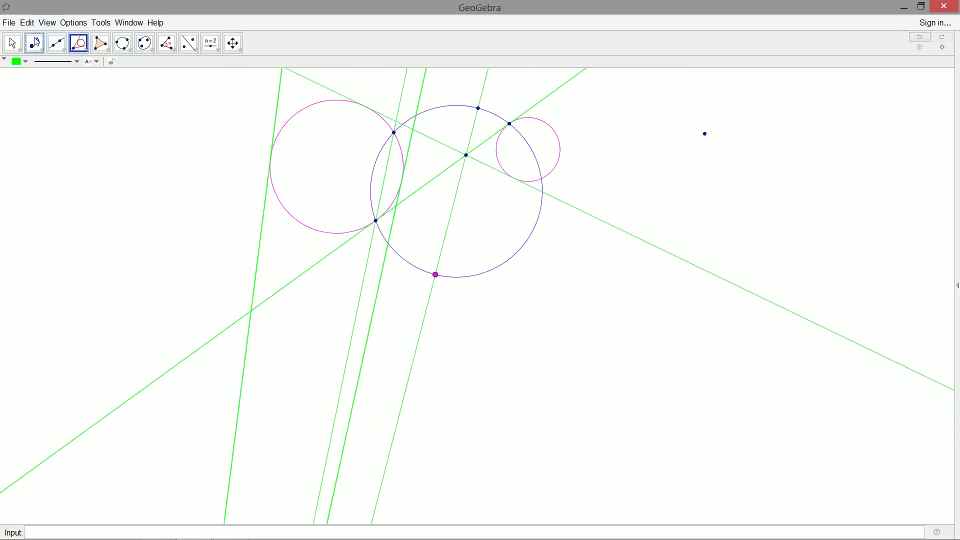
pyautogui.click(36, 42)
pyautogui.click(402, 181)
pyautogui.click(271, 159)
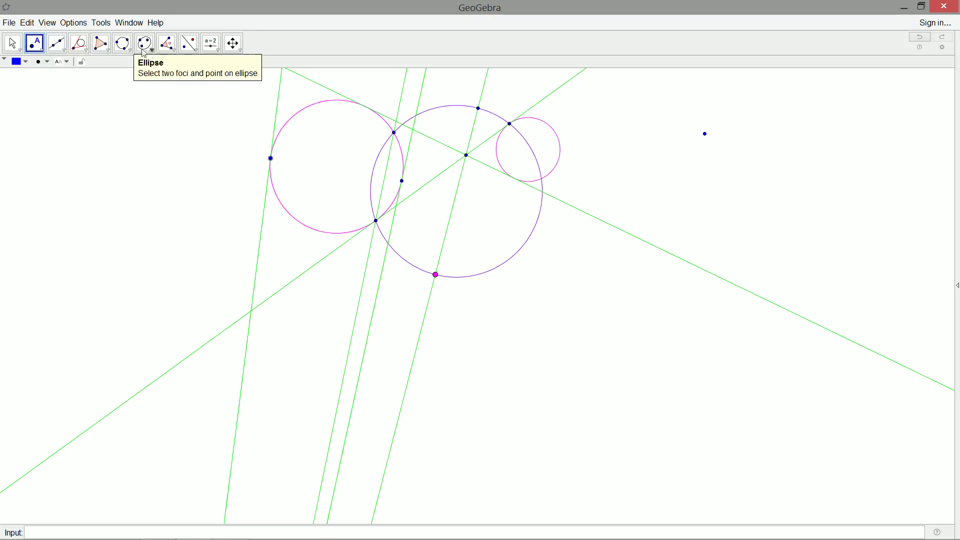
# Step: Draw two red three-point circles through the magenta point, the top point and the other marked touch points
pyautogui.click(124, 45)
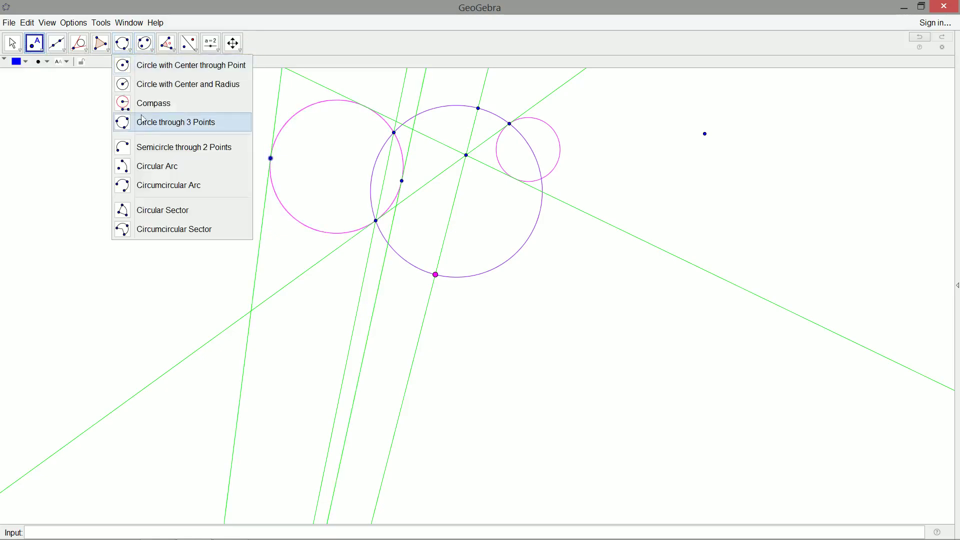
pyautogui.click(146, 125)
pyautogui.click(20, 61)
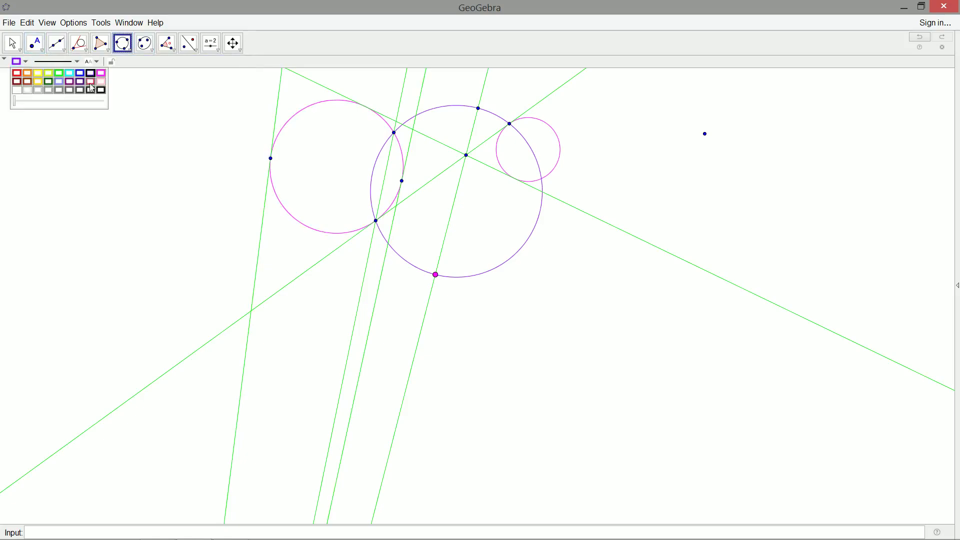
pyautogui.click(18, 73)
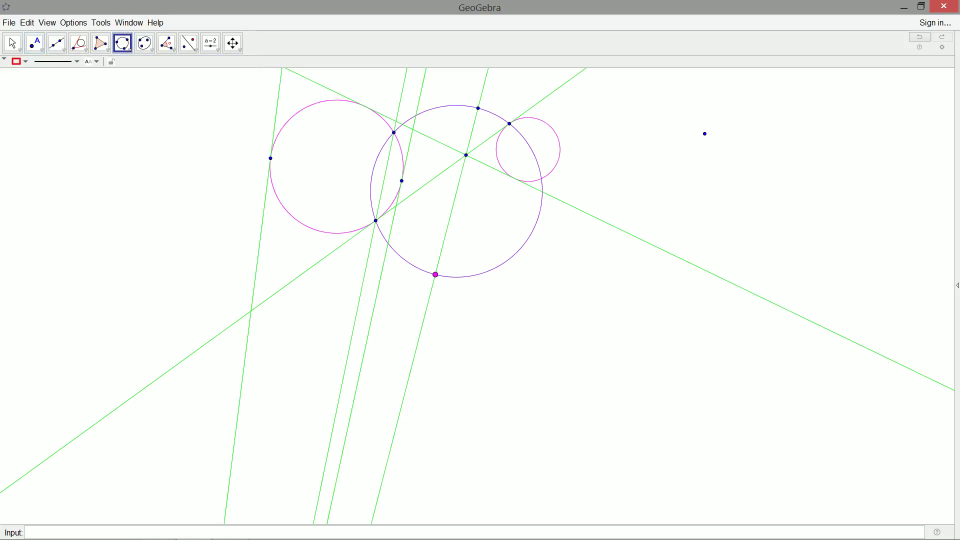
pyautogui.click(436, 275)
pyautogui.click(402, 181)
pyautogui.click(478, 109)
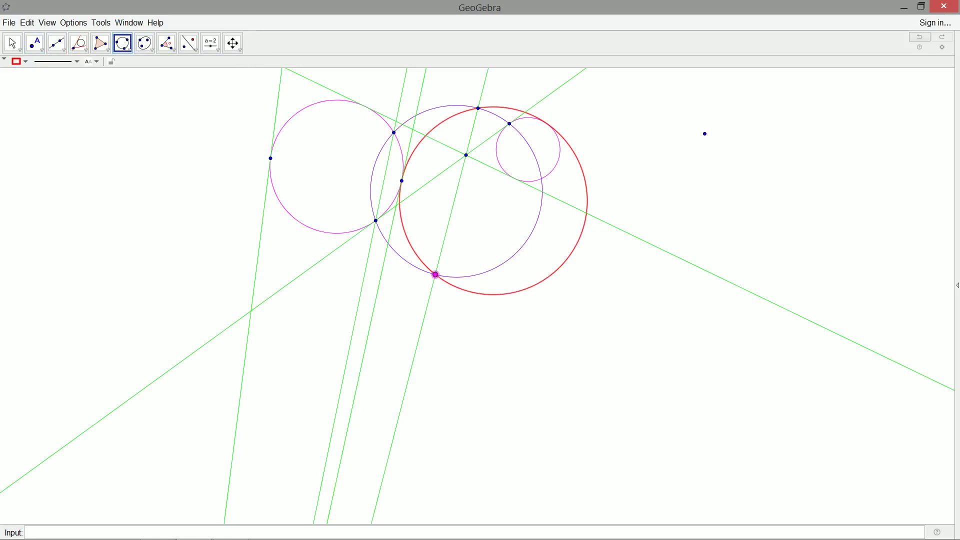
pyautogui.click(478, 109)
pyautogui.click(271, 159)
pyautogui.click(12, 43)
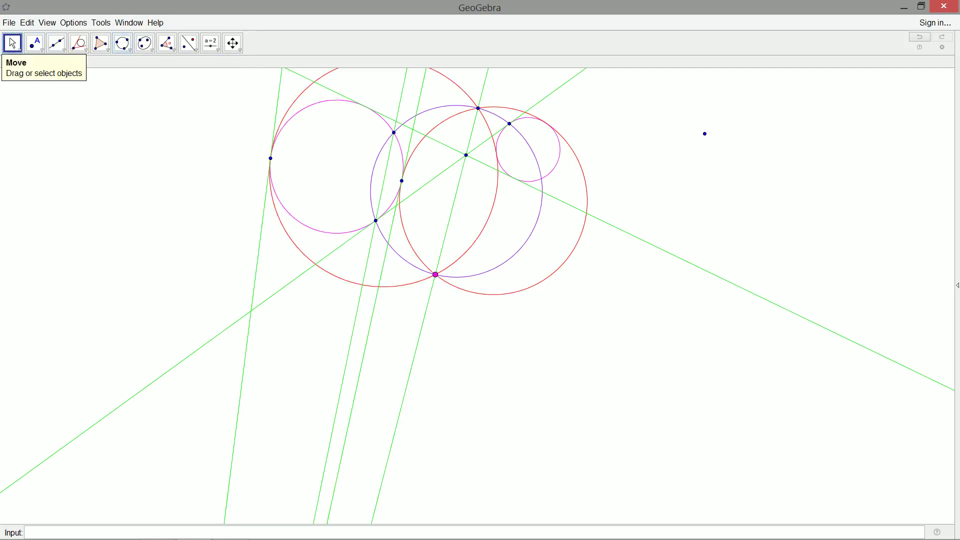
# Step: Delete four helper green lines and two leftover points
pyautogui.click(261, 349)
pyautogui.press('Delete')
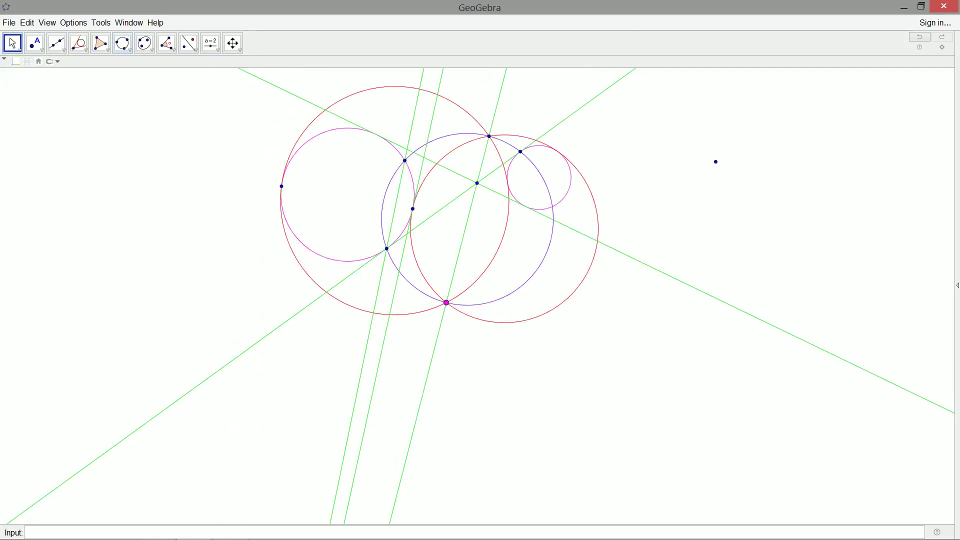
pyautogui.click(281, 187)
pyautogui.press('Delete')
pyautogui.click(397, 203)
pyautogui.press('Delete')
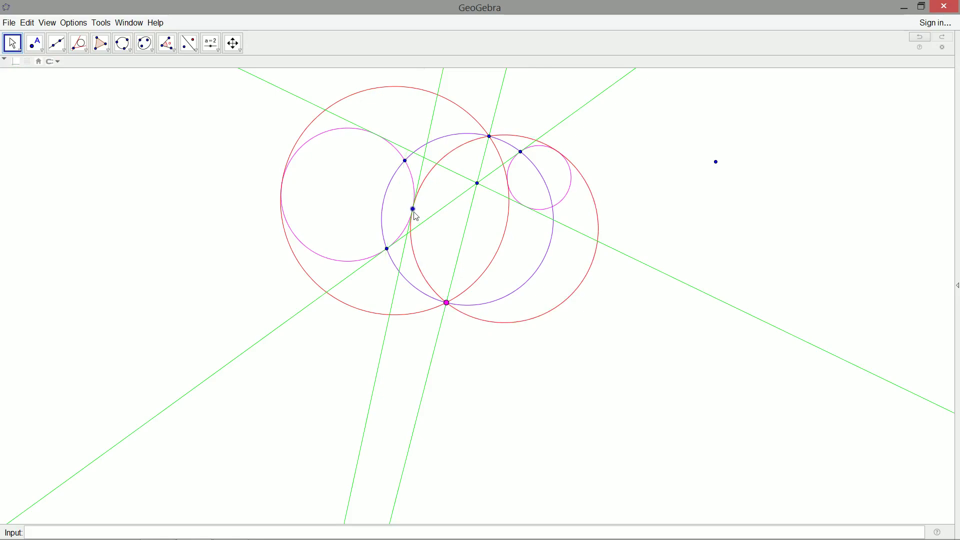
pyautogui.click(413, 209)
pyautogui.press('Delete')
pyautogui.click(412, 215)
pyautogui.press('Delete')
pyautogui.click(425, 388)
pyautogui.press('Delete')
# Step: Delete the lower leftover point and a leftover intersection point, recentring the view
pyautogui.scroll(-7, 282, 357)
pyautogui.scroll(-12, 582, 173)
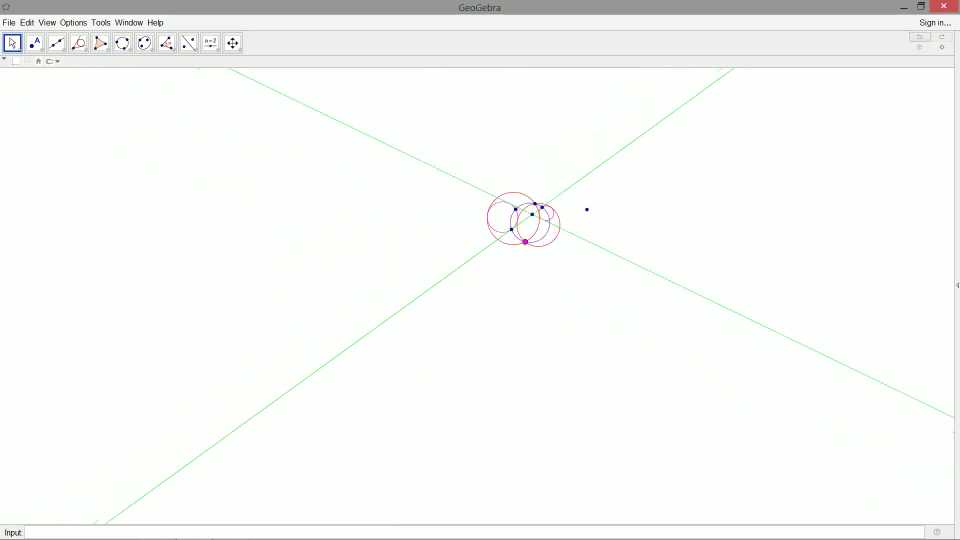
pyautogui.click(465, 418)
pyautogui.press('Delete')
pyautogui.scroll(7, 540, 212)
pyautogui.scroll(5, 482, 216)
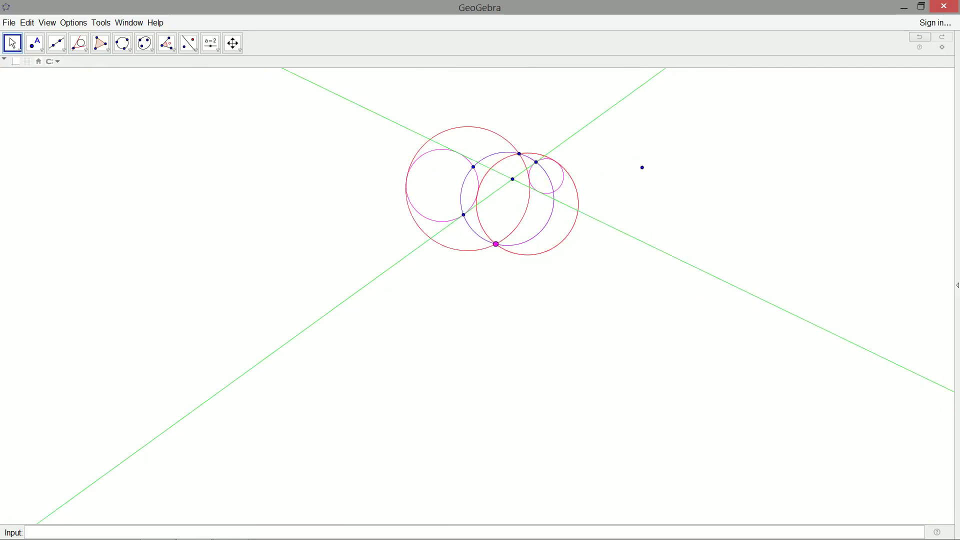
pyautogui.moveTo(482, 216); pyautogui.dragTo(461, 298)
pyautogui.scroll(3, 535, 338)
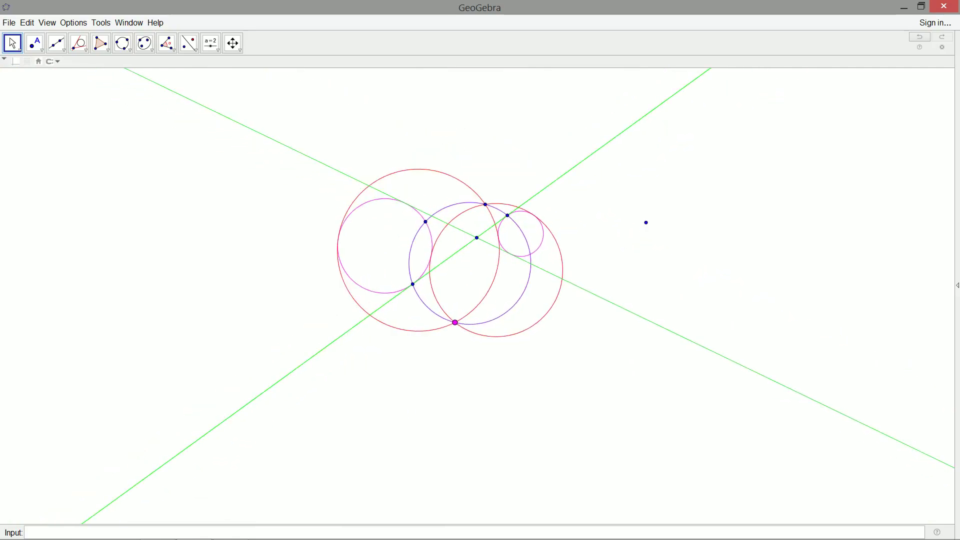
pyautogui.click(429, 224)
pyautogui.press('Delete')
# Step: Delete another leftover point on the circles and the purple circle, then shift the view down-left
pyautogui.click(497, 225)
pyautogui.click(485, 204)
pyautogui.press('Delete')
pyautogui.scroll(1, 473, 237)
pyautogui.click(438, 209)
pyautogui.press('Delete')
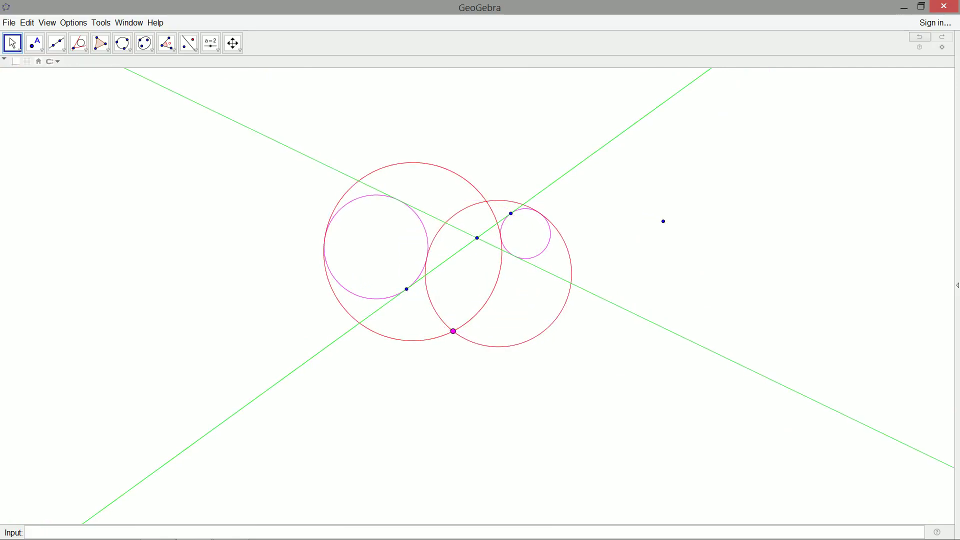
pyautogui.moveTo(407, 289); pyautogui.dragTo(383, 328)
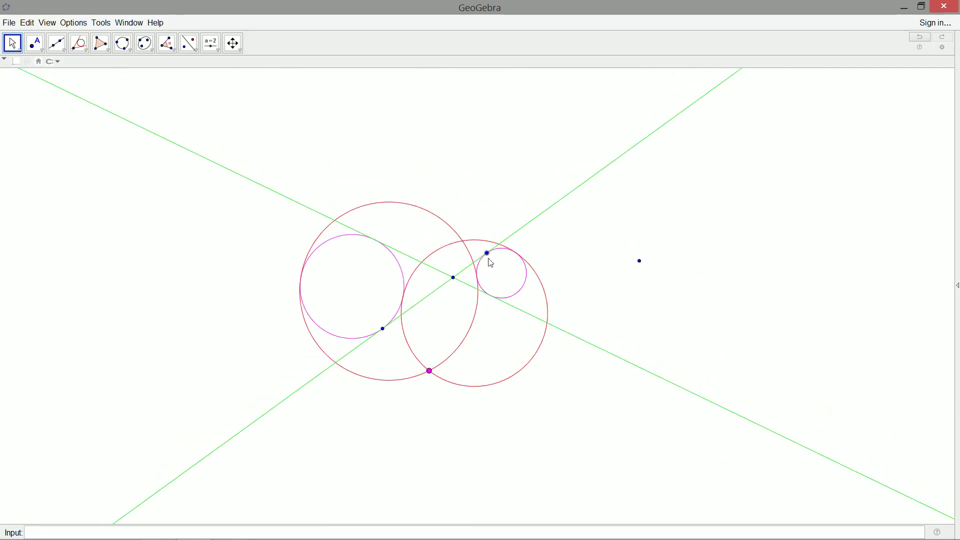
# Step: Mark where the green line meets both magenta circles and delete the two old points
pyautogui.click(35, 43)
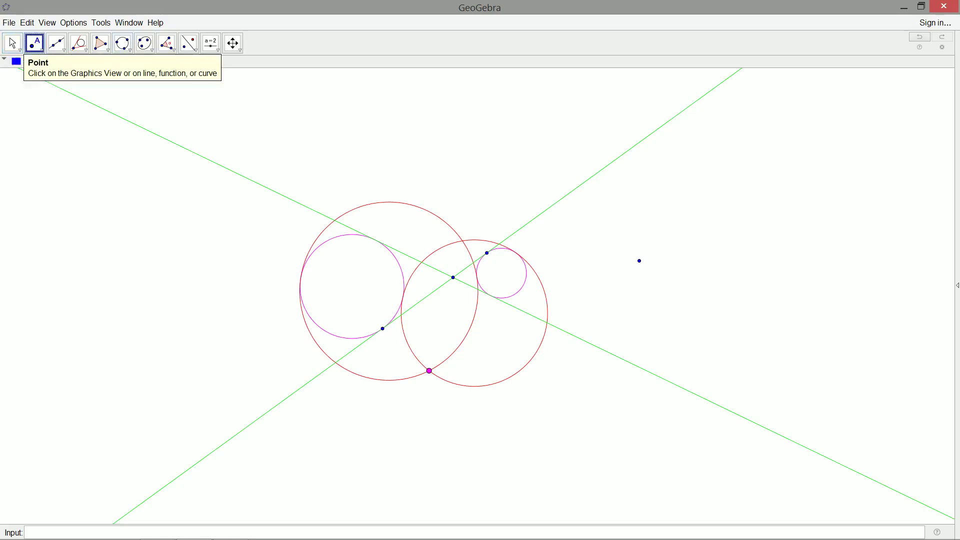
pyautogui.click(378, 245)
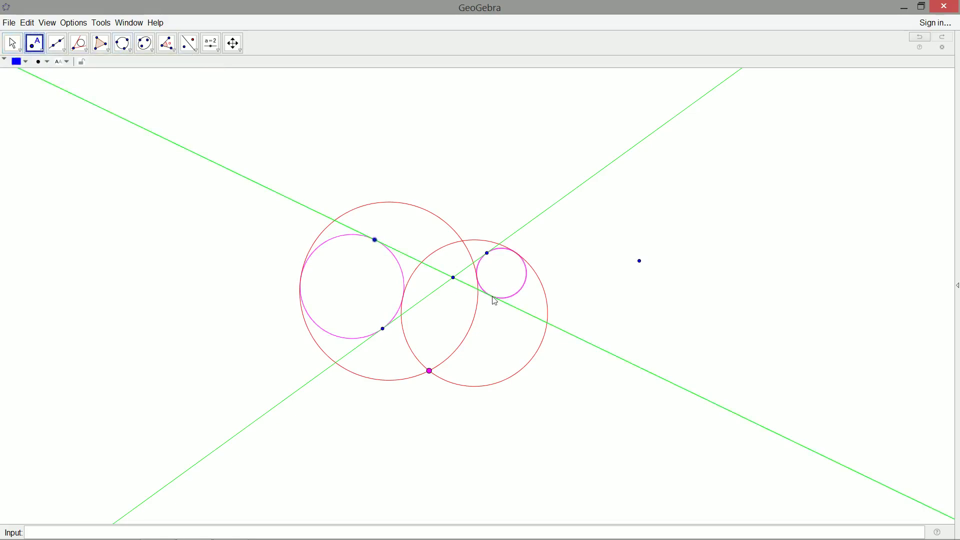
pyautogui.click(491, 296)
pyautogui.click(13, 43)
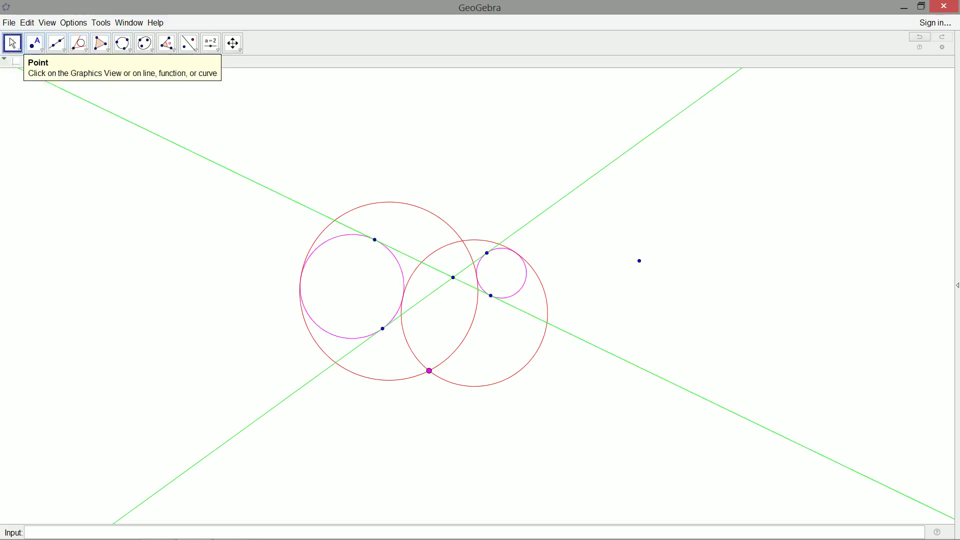
pyautogui.click(383, 329)
pyautogui.press('Delete')
pyautogui.click(487, 253)
pyautogui.press('Delete')
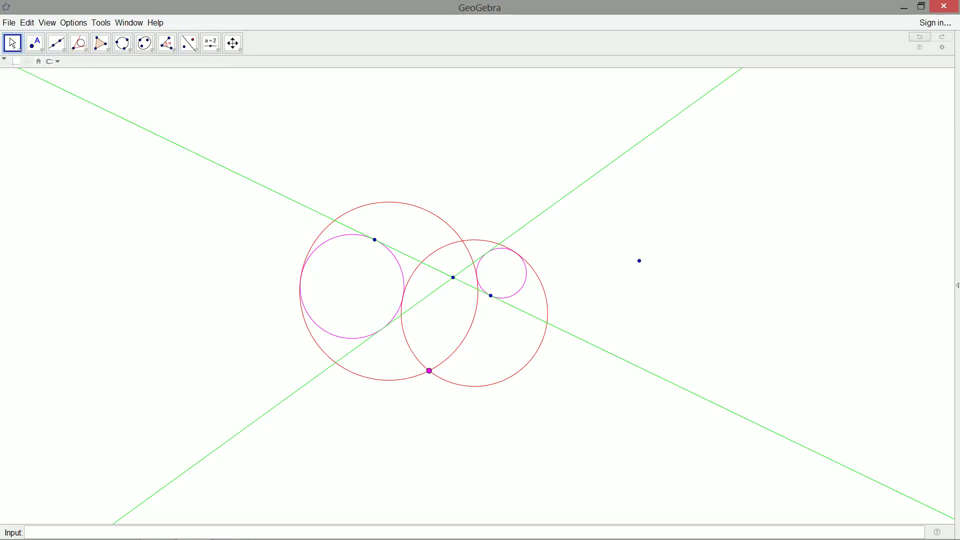
# Step: Draw a purple three-point circle through the new points and mark where it crosses the red circle
pyautogui.click(123, 43)
pyautogui.click(20, 68)
pyautogui.click(91, 73)
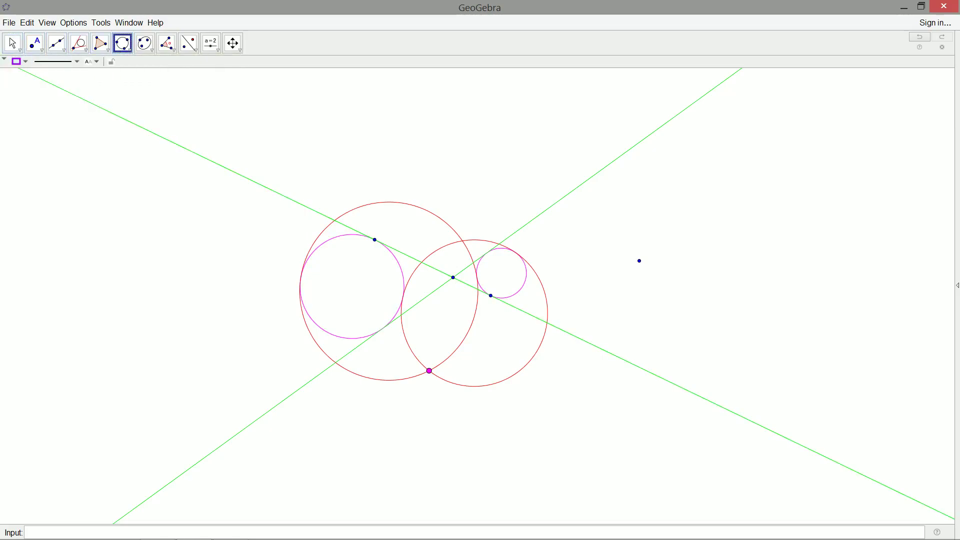
pyautogui.click(429, 370)
pyautogui.click(491, 296)
pyautogui.click(375, 240)
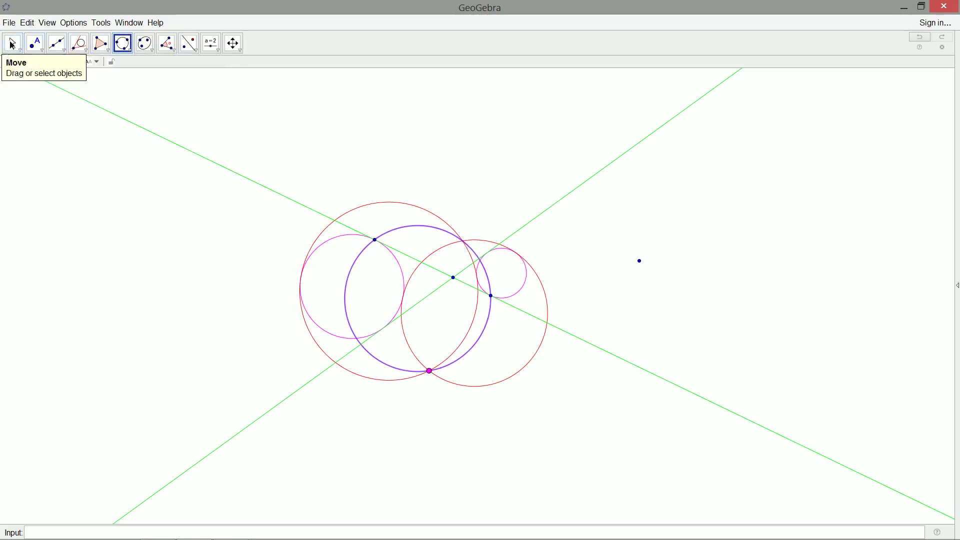
pyautogui.click(13, 43)
pyautogui.click(36, 46)
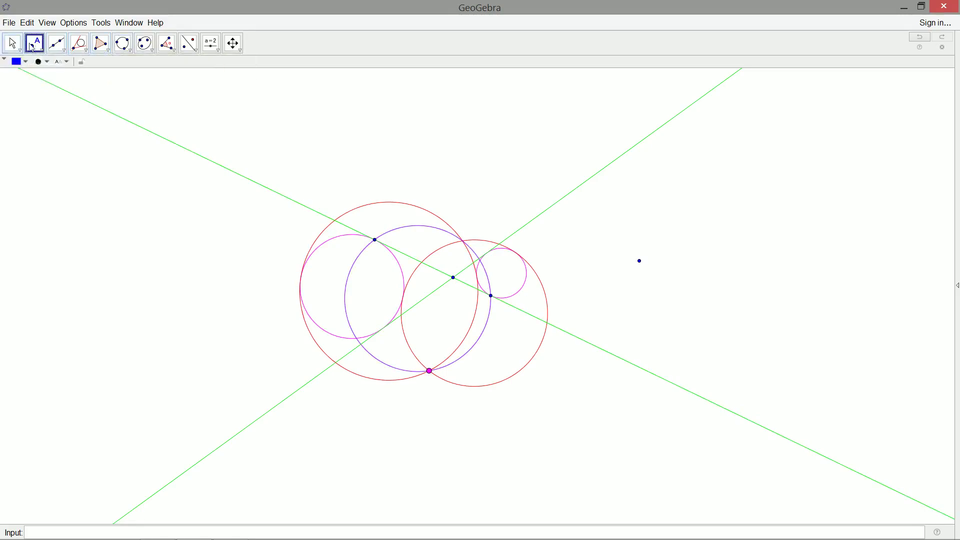
pyautogui.click(463, 241)
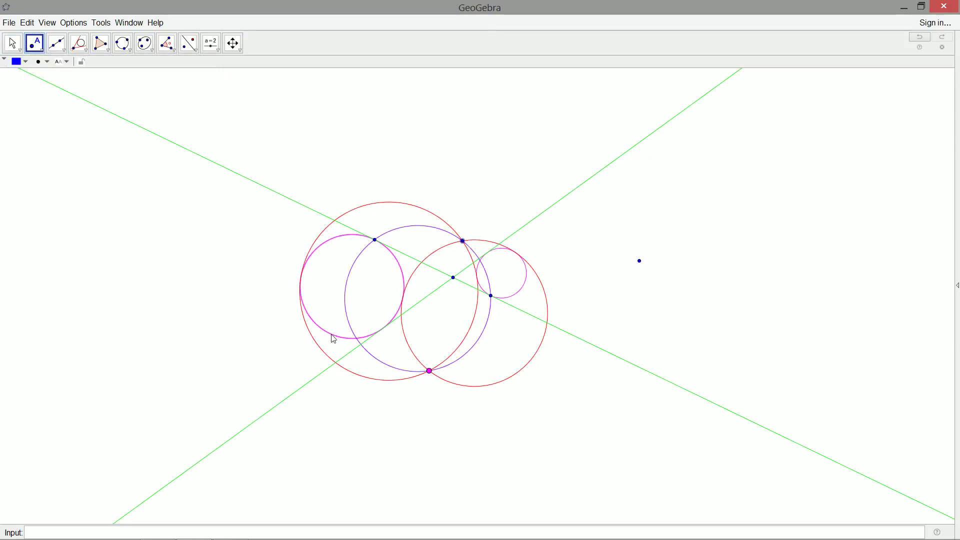
# Step: Mark the purple-small circle crossing, draw two lines through the crossing points, and mark their intersection
pyautogui.click(480, 260)
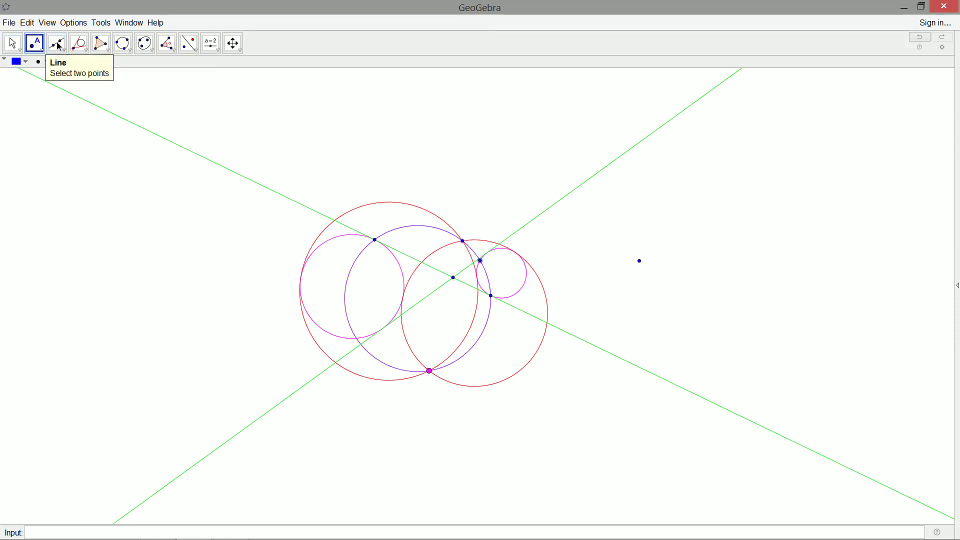
pyautogui.click(56, 43)
pyautogui.click(491, 296)
pyautogui.click(488, 277)
pyautogui.click(480, 261)
pyautogui.click(429, 371)
pyautogui.click(462, 241)
pyautogui.click(34, 43)
pyautogui.click(467, 220)
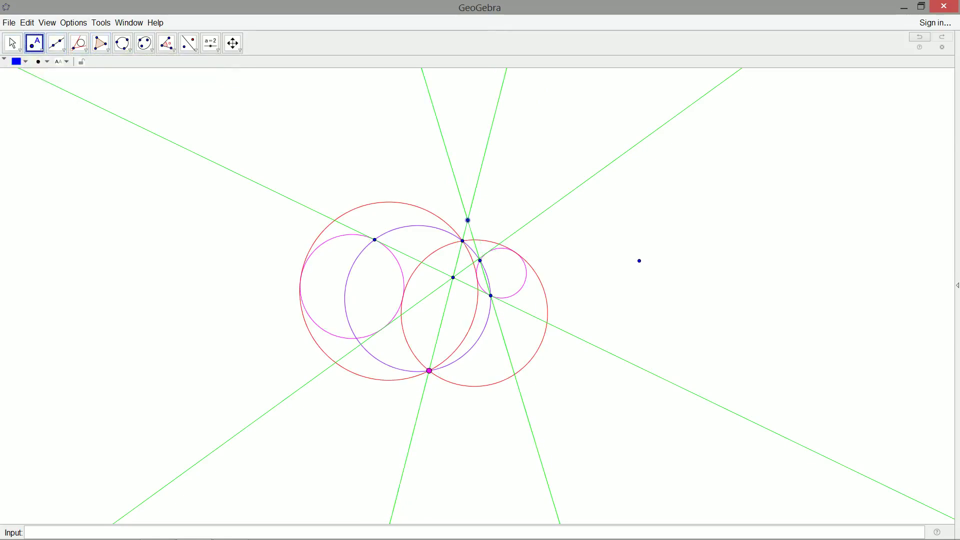
# Step: Draw tangents from that intersection to the small magenta circle and mark both tangency points
pyautogui.click(80, 44)
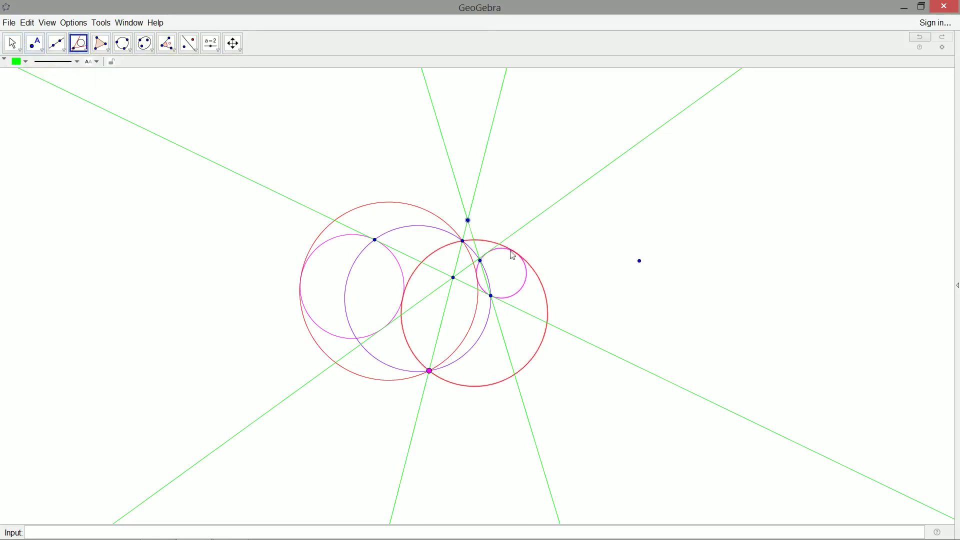
pyautogui.click(467, 220)
pyautogui.click(503, 250)
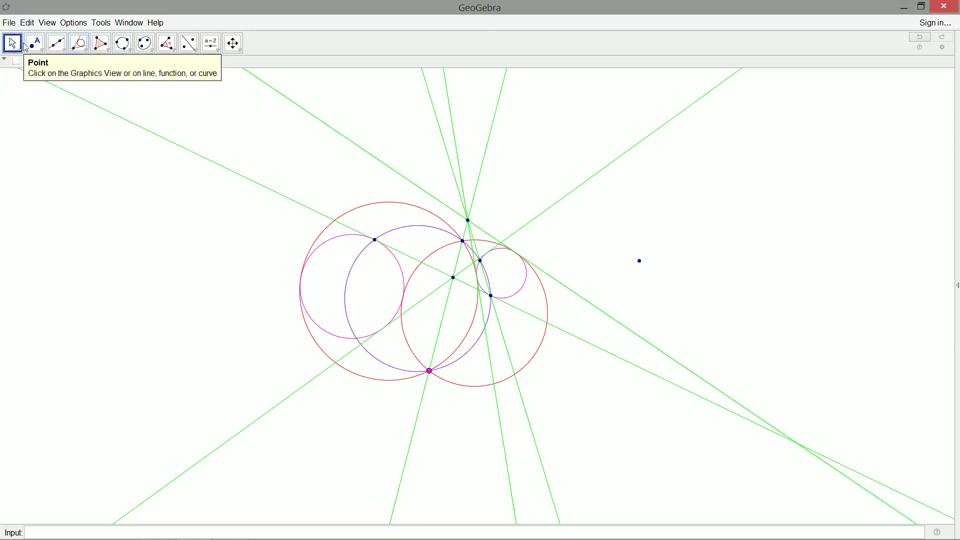
pyautogui.click(35, 43)
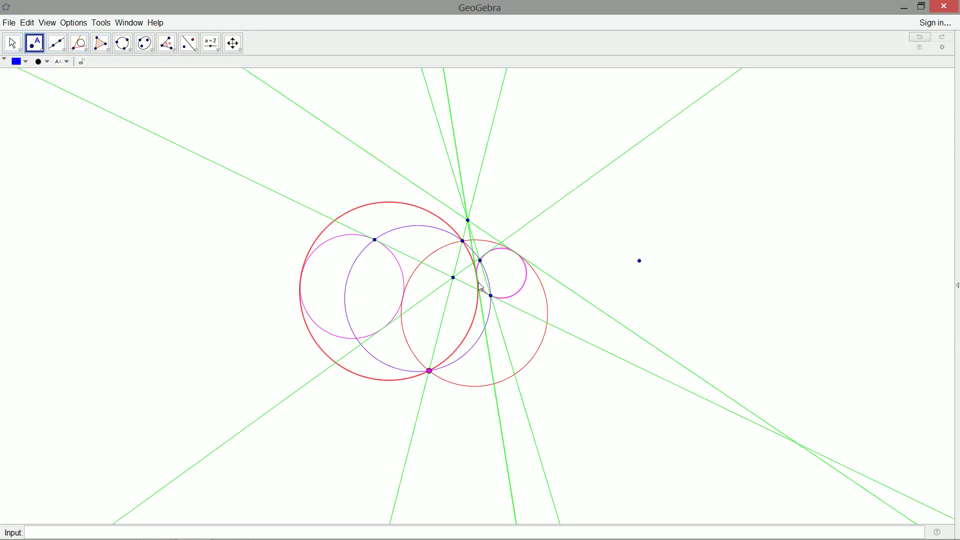
pyautogui.click(477, 277)
pyautogui.click(516, 252)
pyautogui.click(12, 43)
pyautogui.click(466, 212)
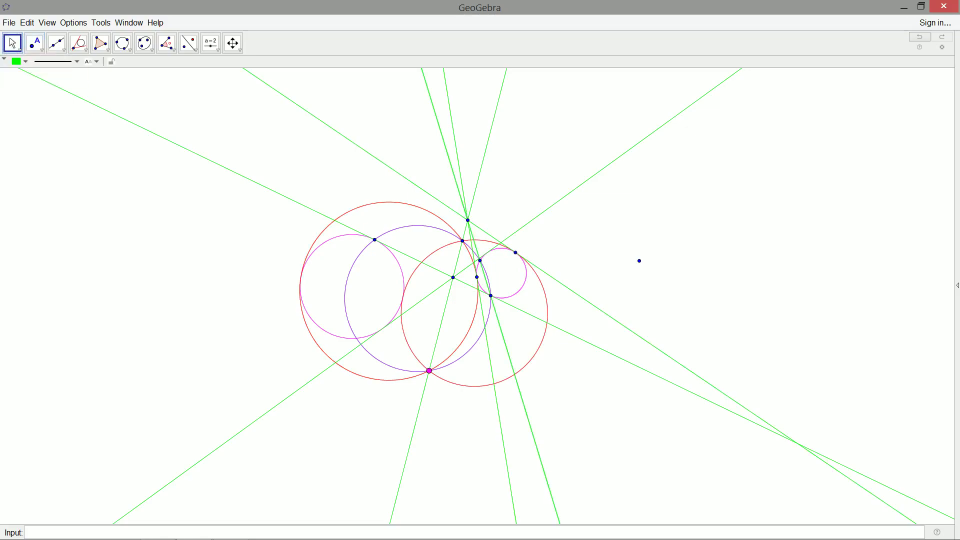
# Step: Delete three green lines, the top crossing point and the red-purple crossing point
pyautogui.press('Delete')
pyautogui.click(467, 220)
pyautogui.press('Delete')
pyautogui.click(575, 294)
pyautogui.press('Delete')
pyautogui.click(470, 210)
pyautogui.press('Delete')
pyautogui.click(462, 241)
pyautogui.press('Delete')
# Step: Delete the left-circle point, two more green lines, and the lower small-circle and tangency points
pyautogui.click(375, 240)
pyautogui.press('Delete')
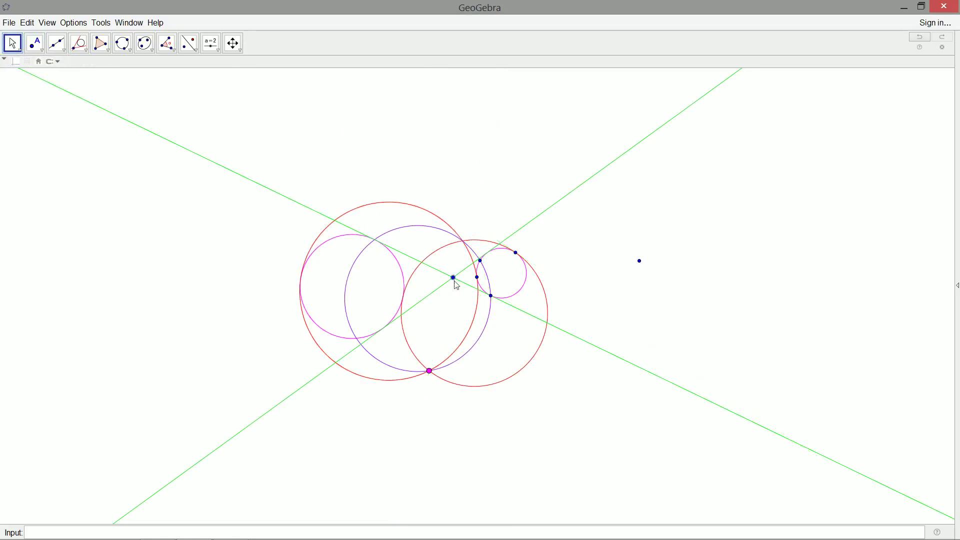
pyautogui.click(451, 279)
pyautogui.press('Delete')
pyautogui.click(487, 294)
pyautogui.press('Delete')
pyautogui.click(491, 296)
pyautogui.press('Delete')
pyautogui.click(478, 277)
pyautogui.press('Delete')
# Step: Delete the remaining crossing and tangency points, the purple circle and a stray blue point
pyautogui.click(480, 260)
pyautogui.press('Delete')
pyautogui.click(516, 253)
pyautogui.press('Delete')
pyautogui.click(486, 323)
pyautogui.press('Delete')
pyautogui.click(454, 279)
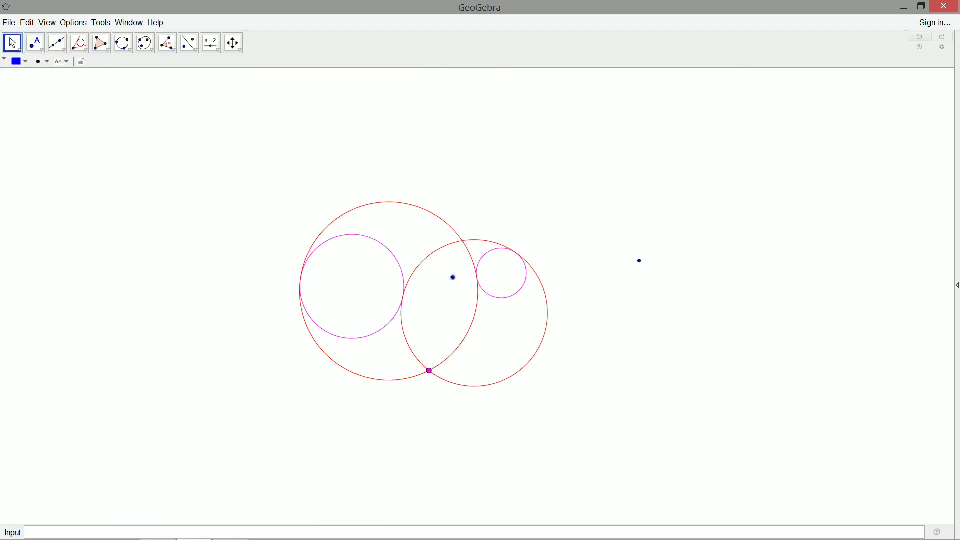
pyautogui.press('Delete')
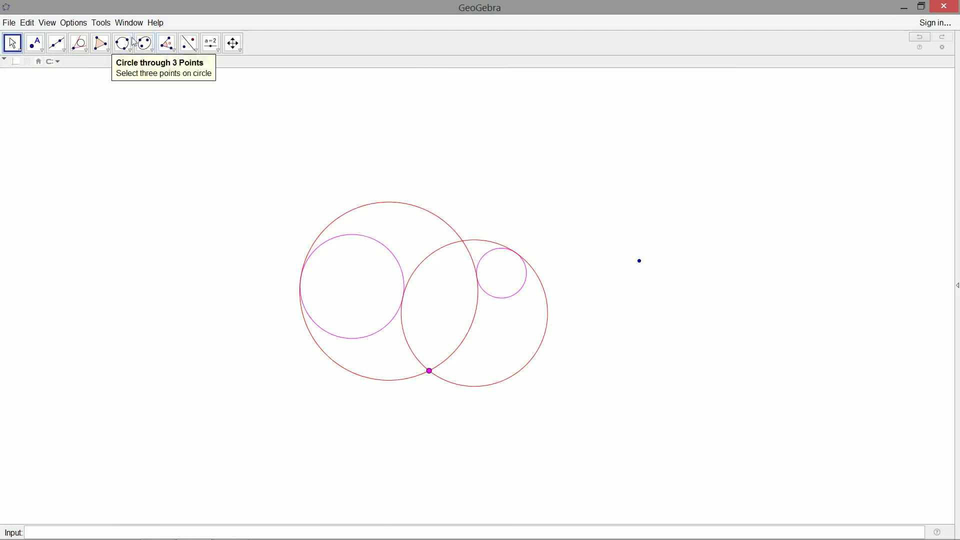
# Step: Draw tangents from the right-hand point and mark the lower tangent's touching points on both circles
pyautogui.click(78, 43)
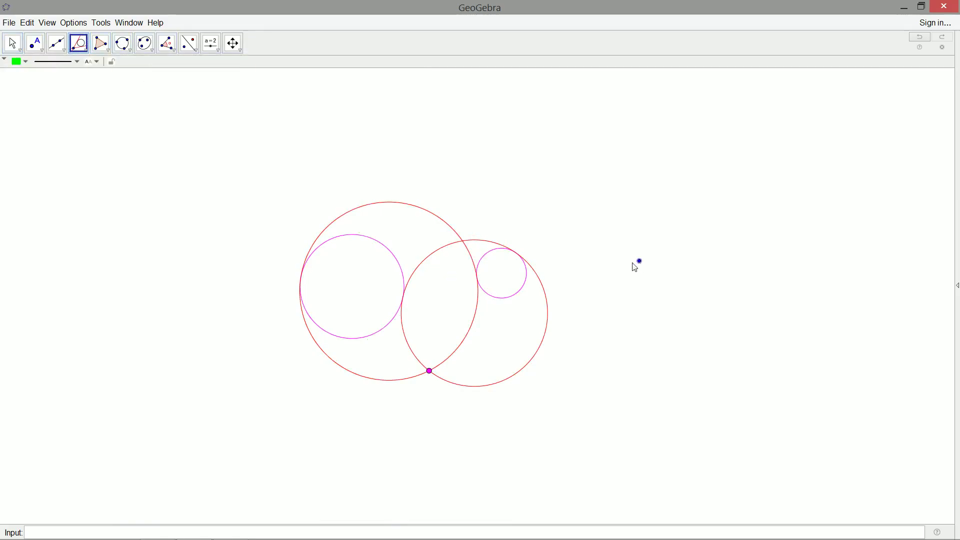
pyautogui.click(507, 298)
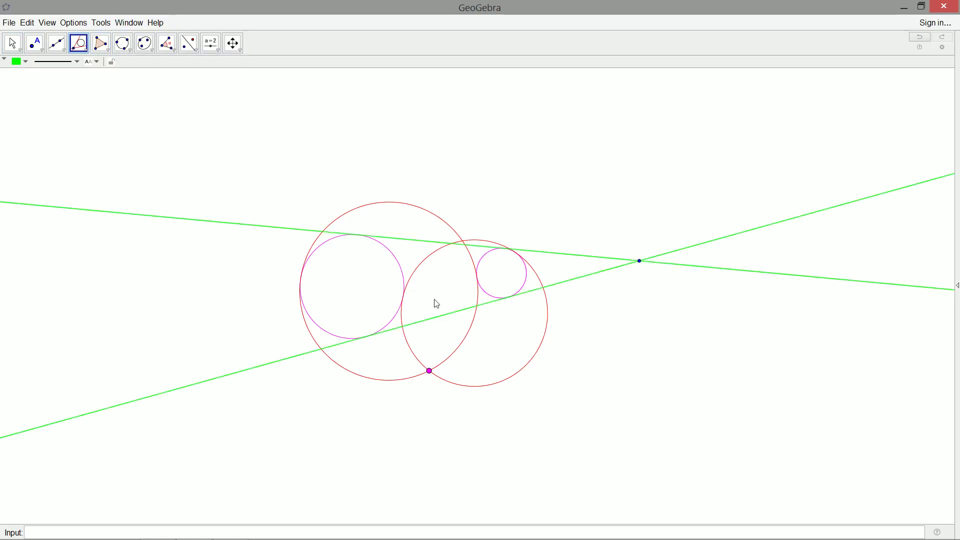
pyautogui.click(12, 43)
pyautogui.click(34, 43)
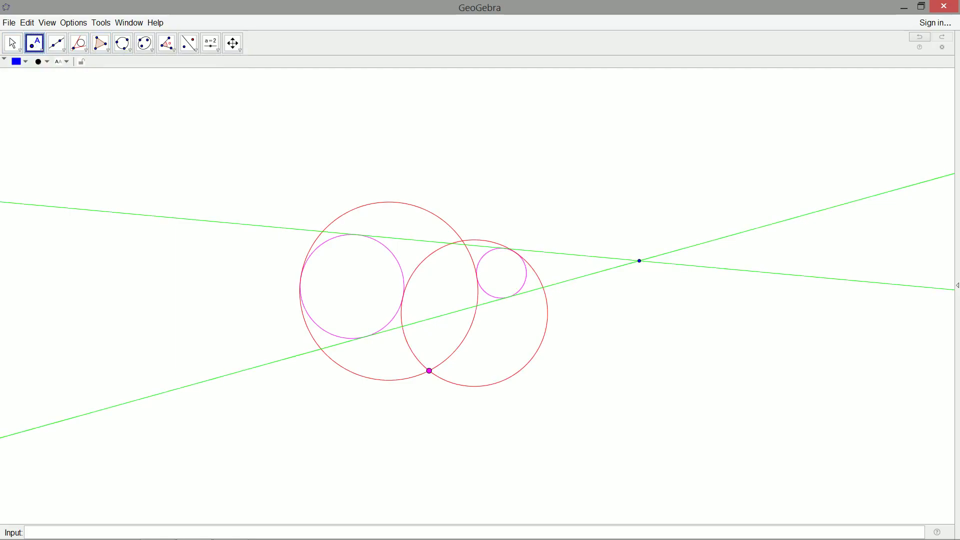
pyautogui.click(508, 297)
pyautogui.click(366, 336)
# Step: Draw a purple circle through the magenta point and the two touching points
pyautogui.click(123, 43)
pyautogui.click(429, 370)
pyautogui.click(367, 337)
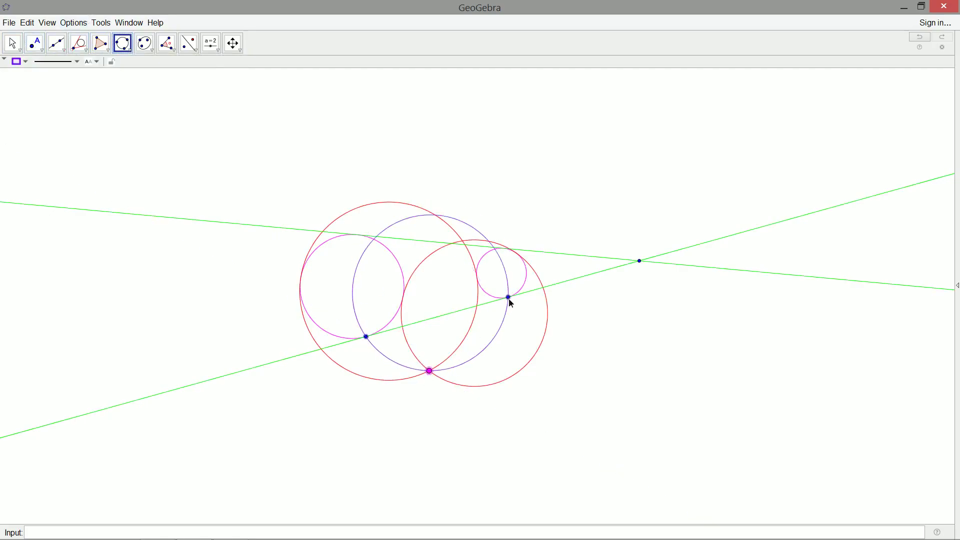
pyautogui.click(508, 297)
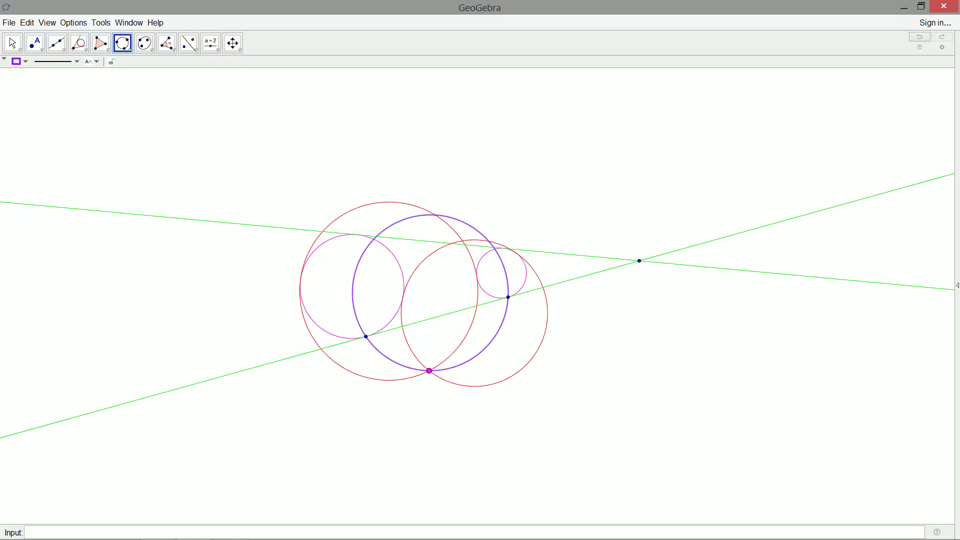
pyautogui.click(57, 43)
# Step: Join the magenta point to the right-hand point and mark the line's second purple-circle intersection
pyautogui.click(429, 371)
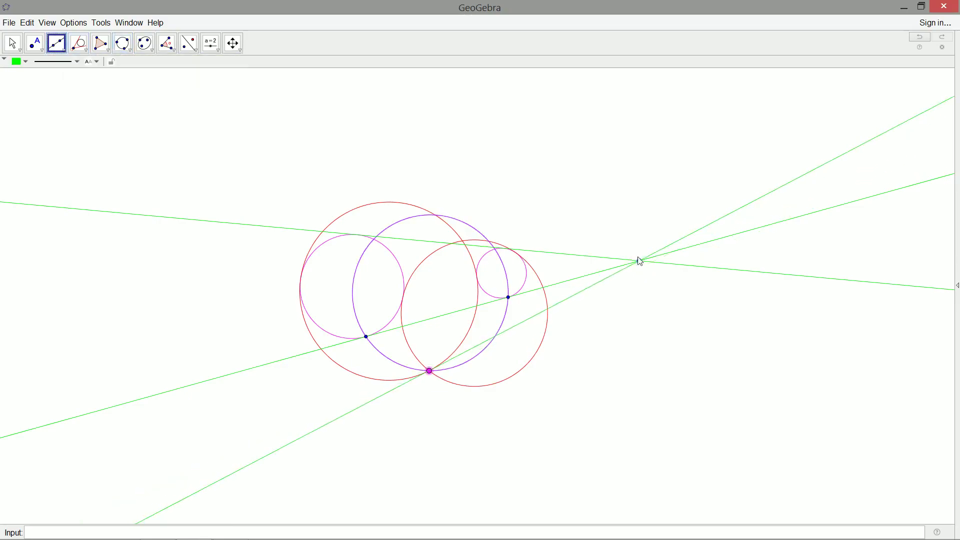
pyautogui.click(639, 261)
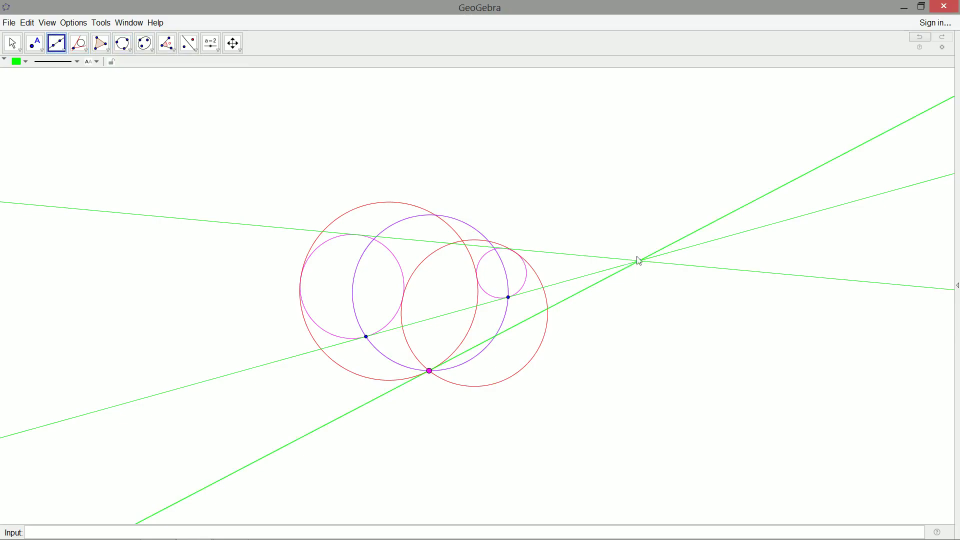
pyautogui.click(35, 44)
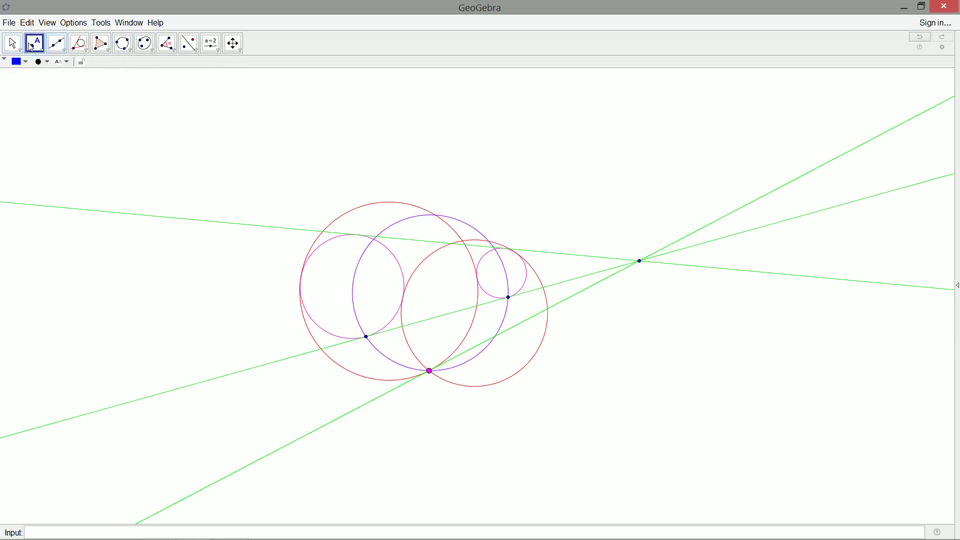
pyautogui.click(495, 336)
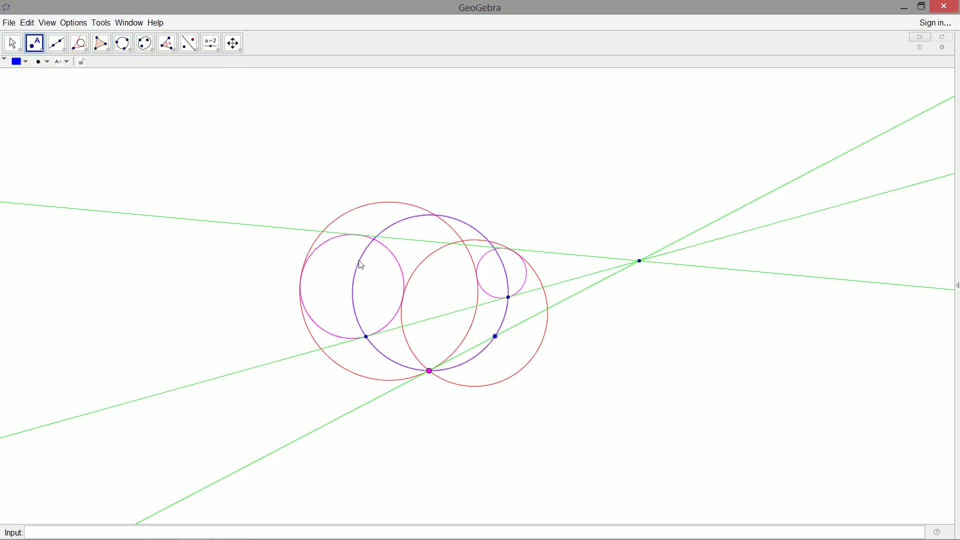
pyautogui.click(19, 44)
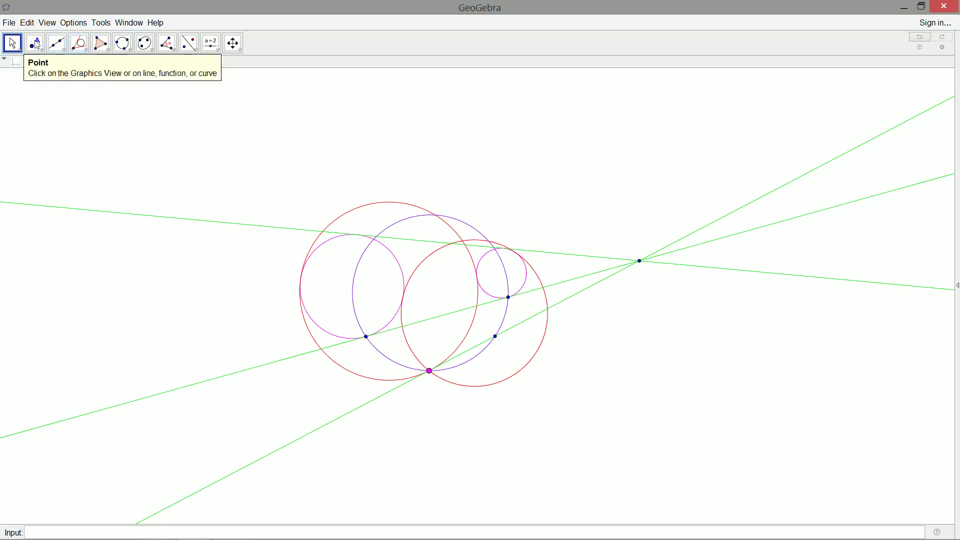
# Step: Draw the line through both purple-small circle crossings and mark where the two green lines intersect
pyautogui.click(38, 45)
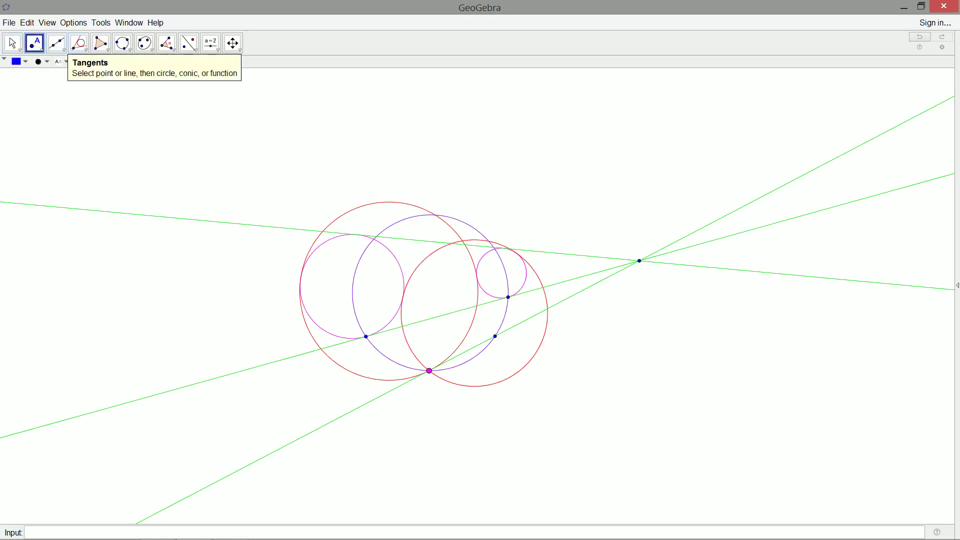
pyautogui.click(495, 249)
pyautogui.click(56, 43)
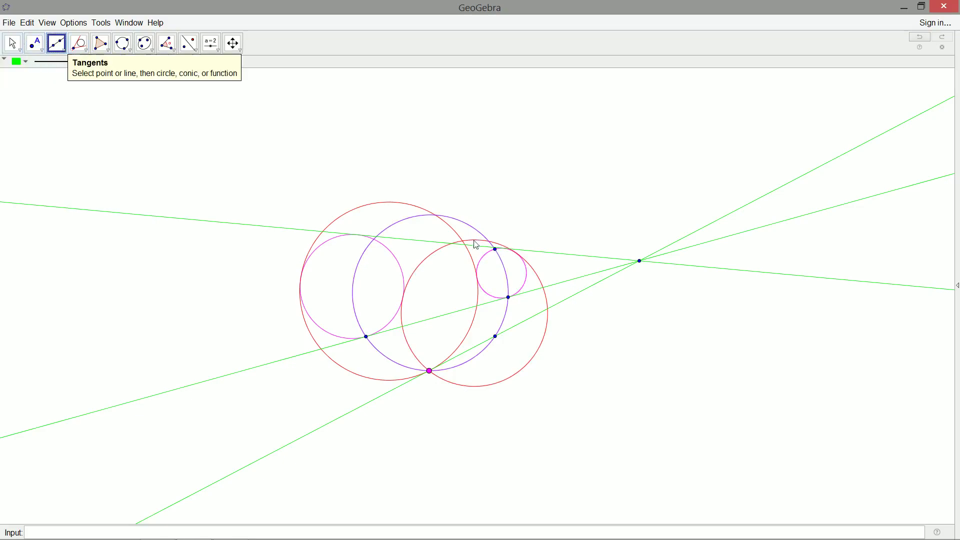
pyautogui.click(495, 250)
pyautogui.click(509, 299)
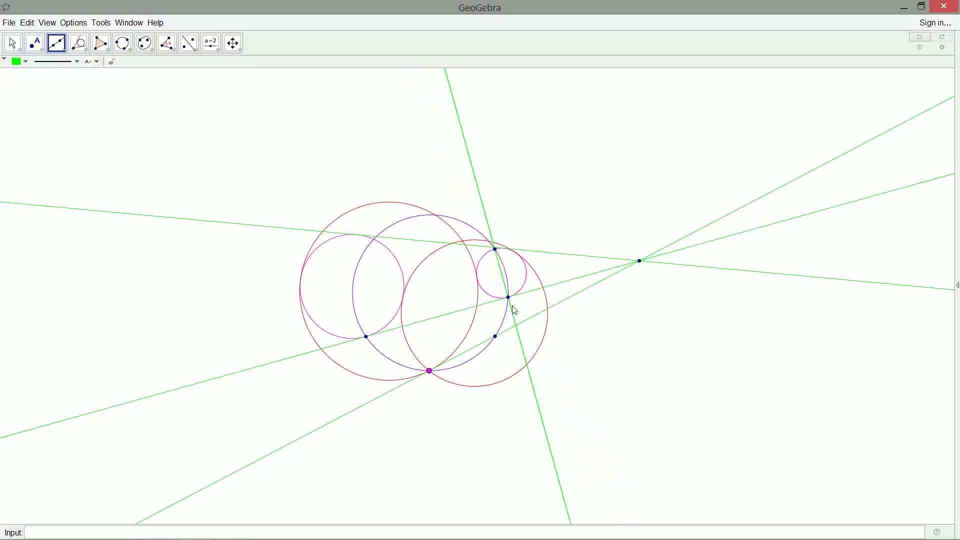
pyautogui.click(35, 43)
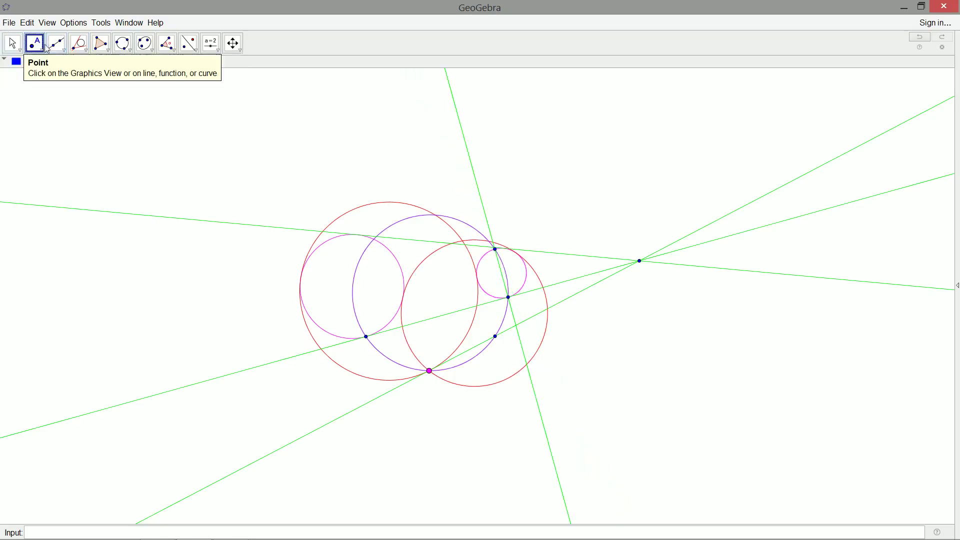
pyautogui.click(517, 325)
# Step: Draw tangents from that intersection to the small magenta circle and mark both touching points
pyautogui.click(79, 44)
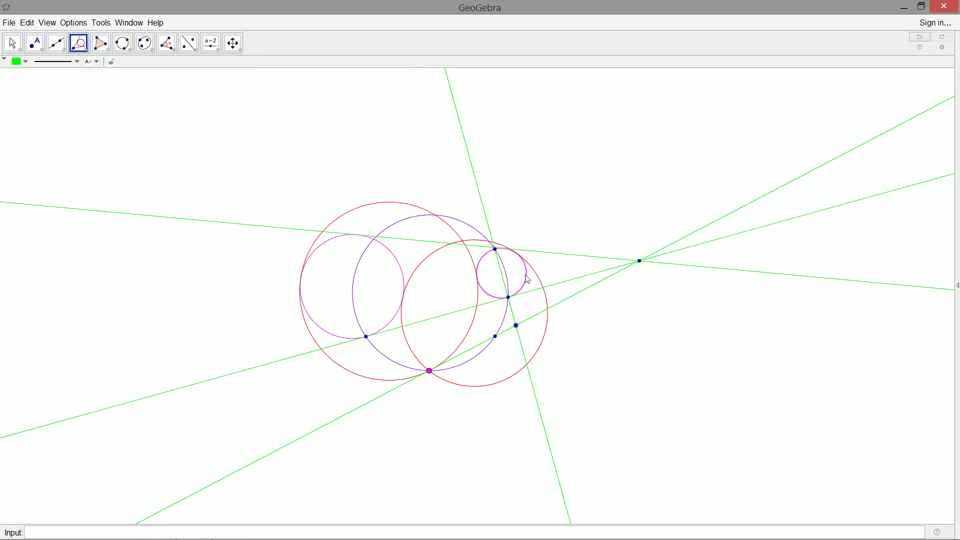
pyautogui.click(528, 279)
pyautogui.click(34, 44)
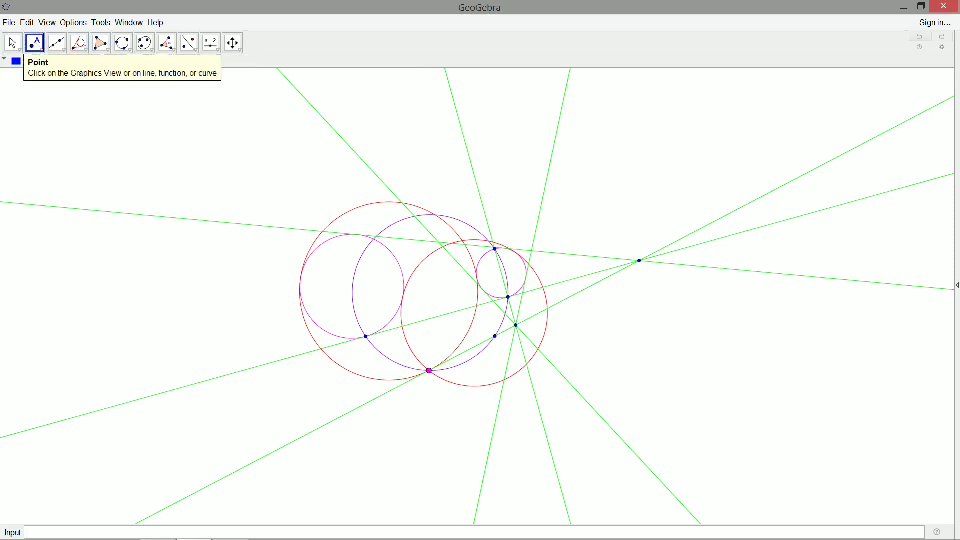
pyautogui.click(484, 290)
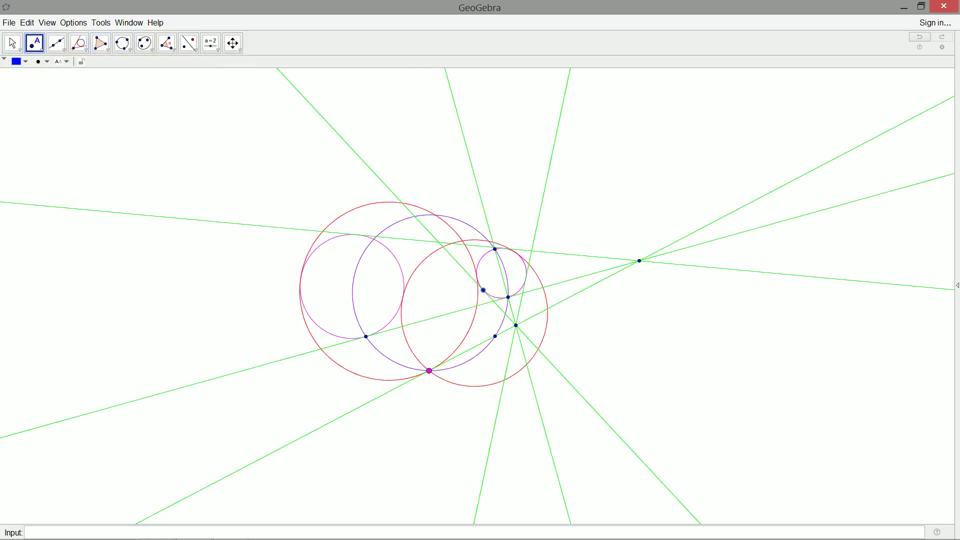
pyautogui.click(526, 279)
# Step: Draw the third and fourth red three-point circles through the magenta point and the touching points
pyautogui.click(121, 47)
pyautogui.click(18, 61)
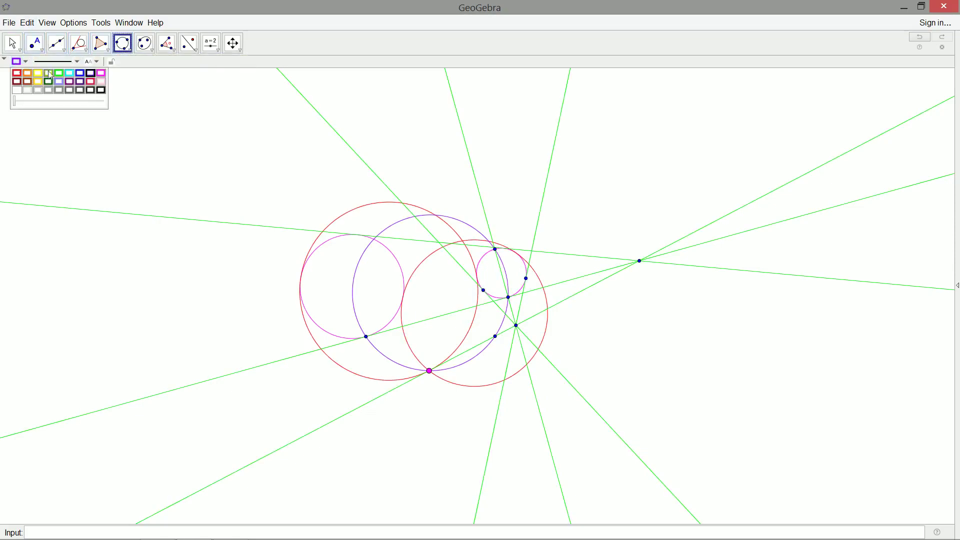
pyautogui.click(20, 81)
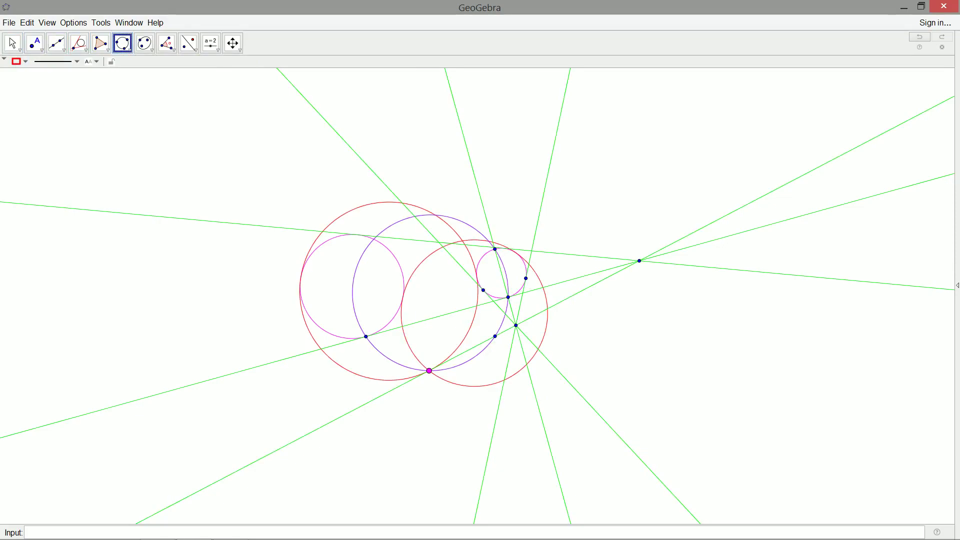
pyautogui.click(495, 337)
pyautogui.click(483, 290)
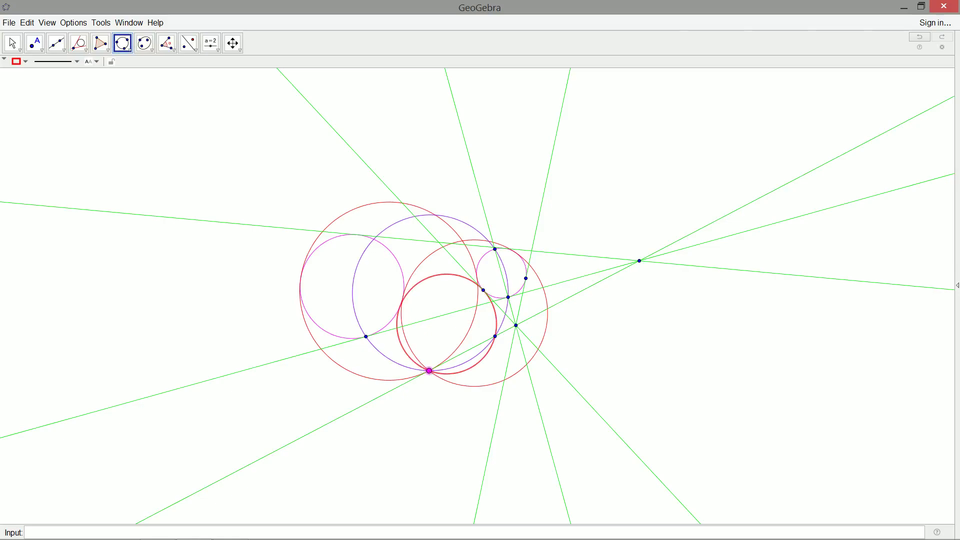
pyautogui.click(495, 336)
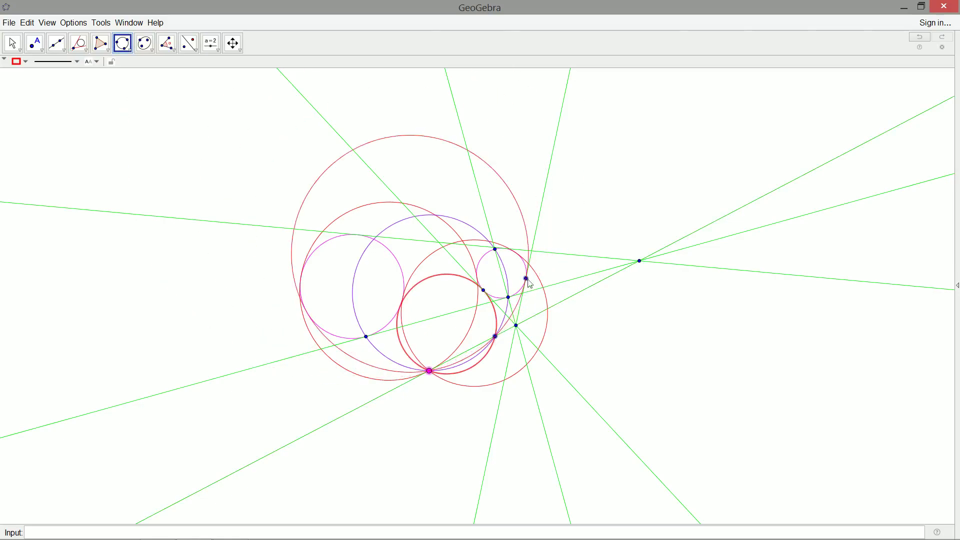
pyautogui.click(13, 43)
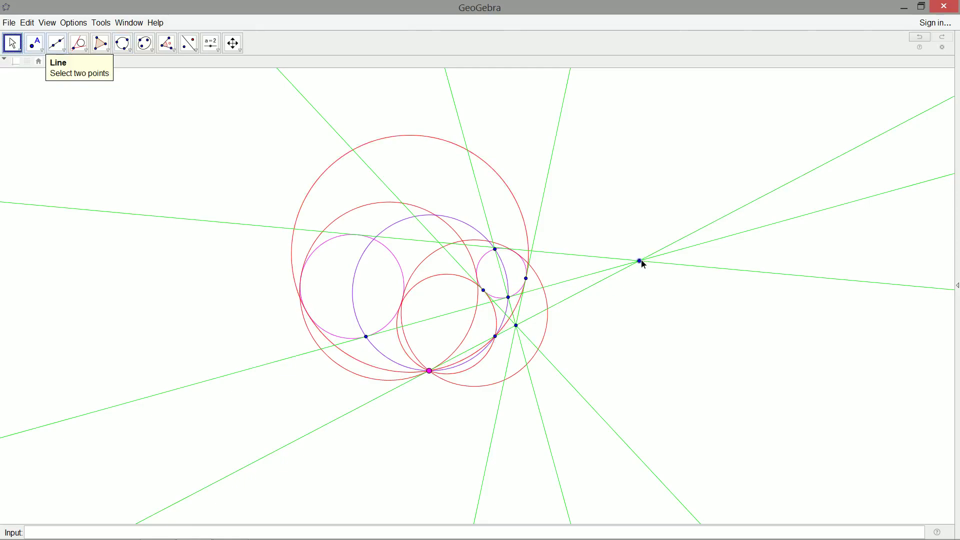
# Step: Delete the right-hand helper point, its green lines, the steep green line and nearby helper objects
pyautogui.click(639, 261)
pyautogui.press('Delete')
pyautogui.press('Delete')
pyautogui.click(535, 235)
pyautogui.press('Delete')
pyautogui.click(495, 249)
pyautogui.press('Delete')
pyautogui.click(505, 270)
pyautogui.press('Delete')
pyautogui.click(505, 285)
pyautogui.press('Delete')
pyautogui.click(508, 297)
# Step: Delete the remaining helper points, the green lines' intersection point, the last green line and the left touching point
pyautogui.press('Delete')
pyautogui.click(484, 291)
pyautogui.press('Delete')
pyautogui.click(516, 326)
pyautogui.press('Delete')
pyautogui.click(494, 336)
pyautogui.press('Delete')
pyautogui.click(526, 279)
pyautogui.press('Delete')
pyautogui.click(524, 338)
pyautogui.press('Delete')
pyautogui.click(367, 337)
pyautogui.press('Delete')
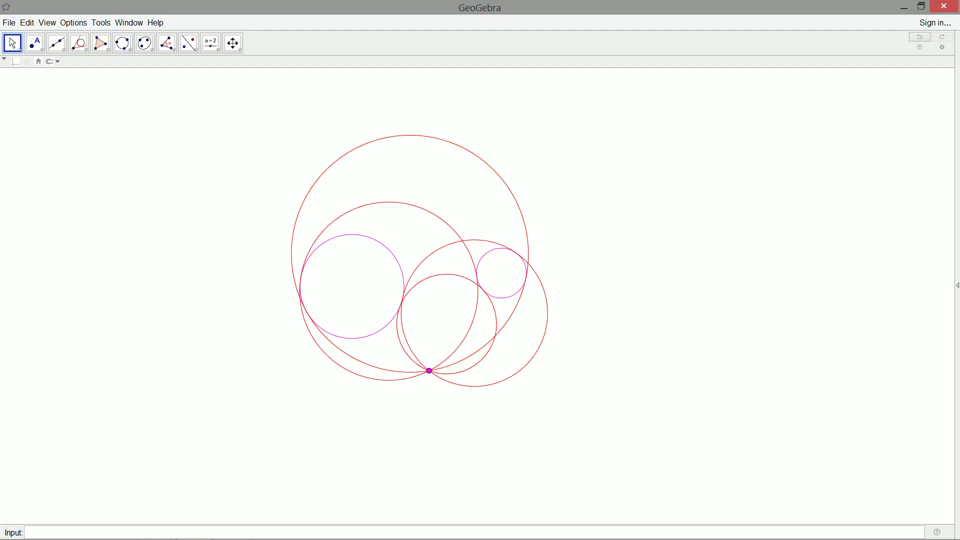
# Step: Reposition the magenta point and both magenta circles so the red circles reshape, then recentre the figure
pyautogui.moveTo(429, 371); pyautogui.dragTo(465, 415)
pyautogui.click(353, 359)
pyautogui.moveTo(354, 361); pyautogui.dragTo(330, 341)
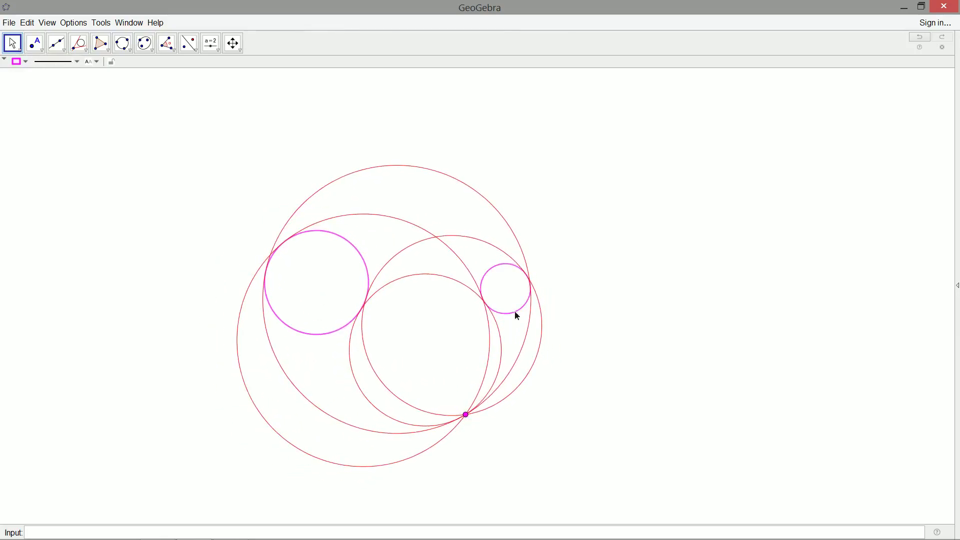
pyautogui.moveTo(515, 310); pyautogui.dragTo(561, 325)
pyautogui.moveTo(467, 418); pyautogui.dragTo(443, 397)
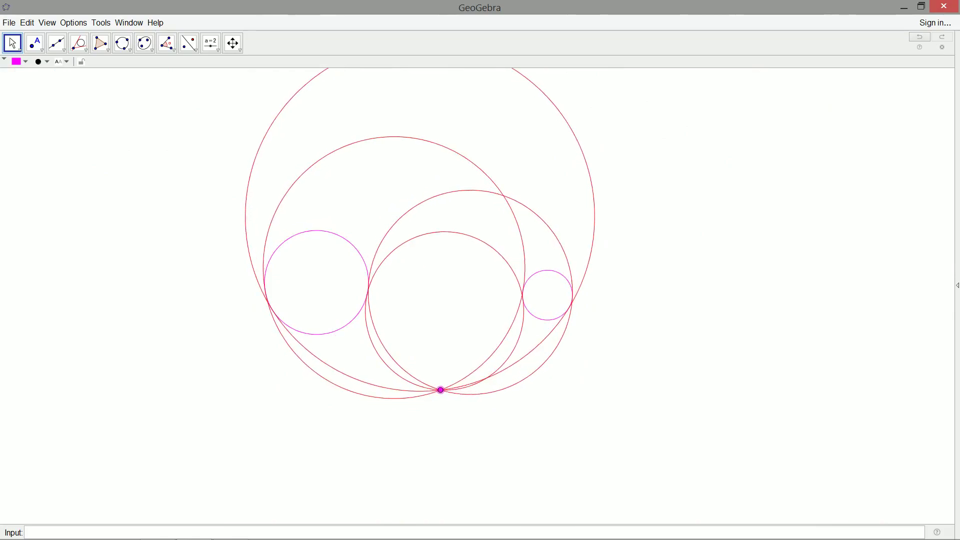
pyautogui.moveTo(477, 433); pyautogui.dragTo(503, 478)
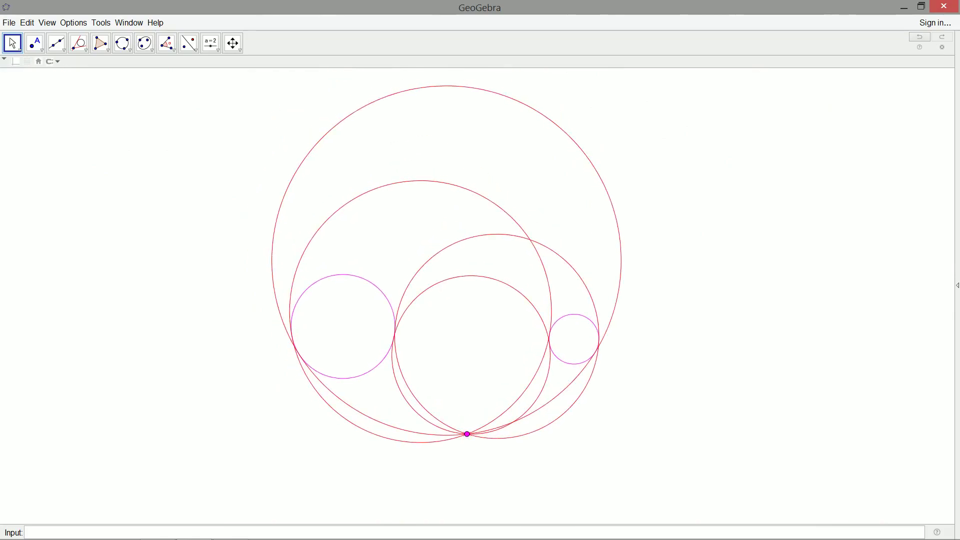